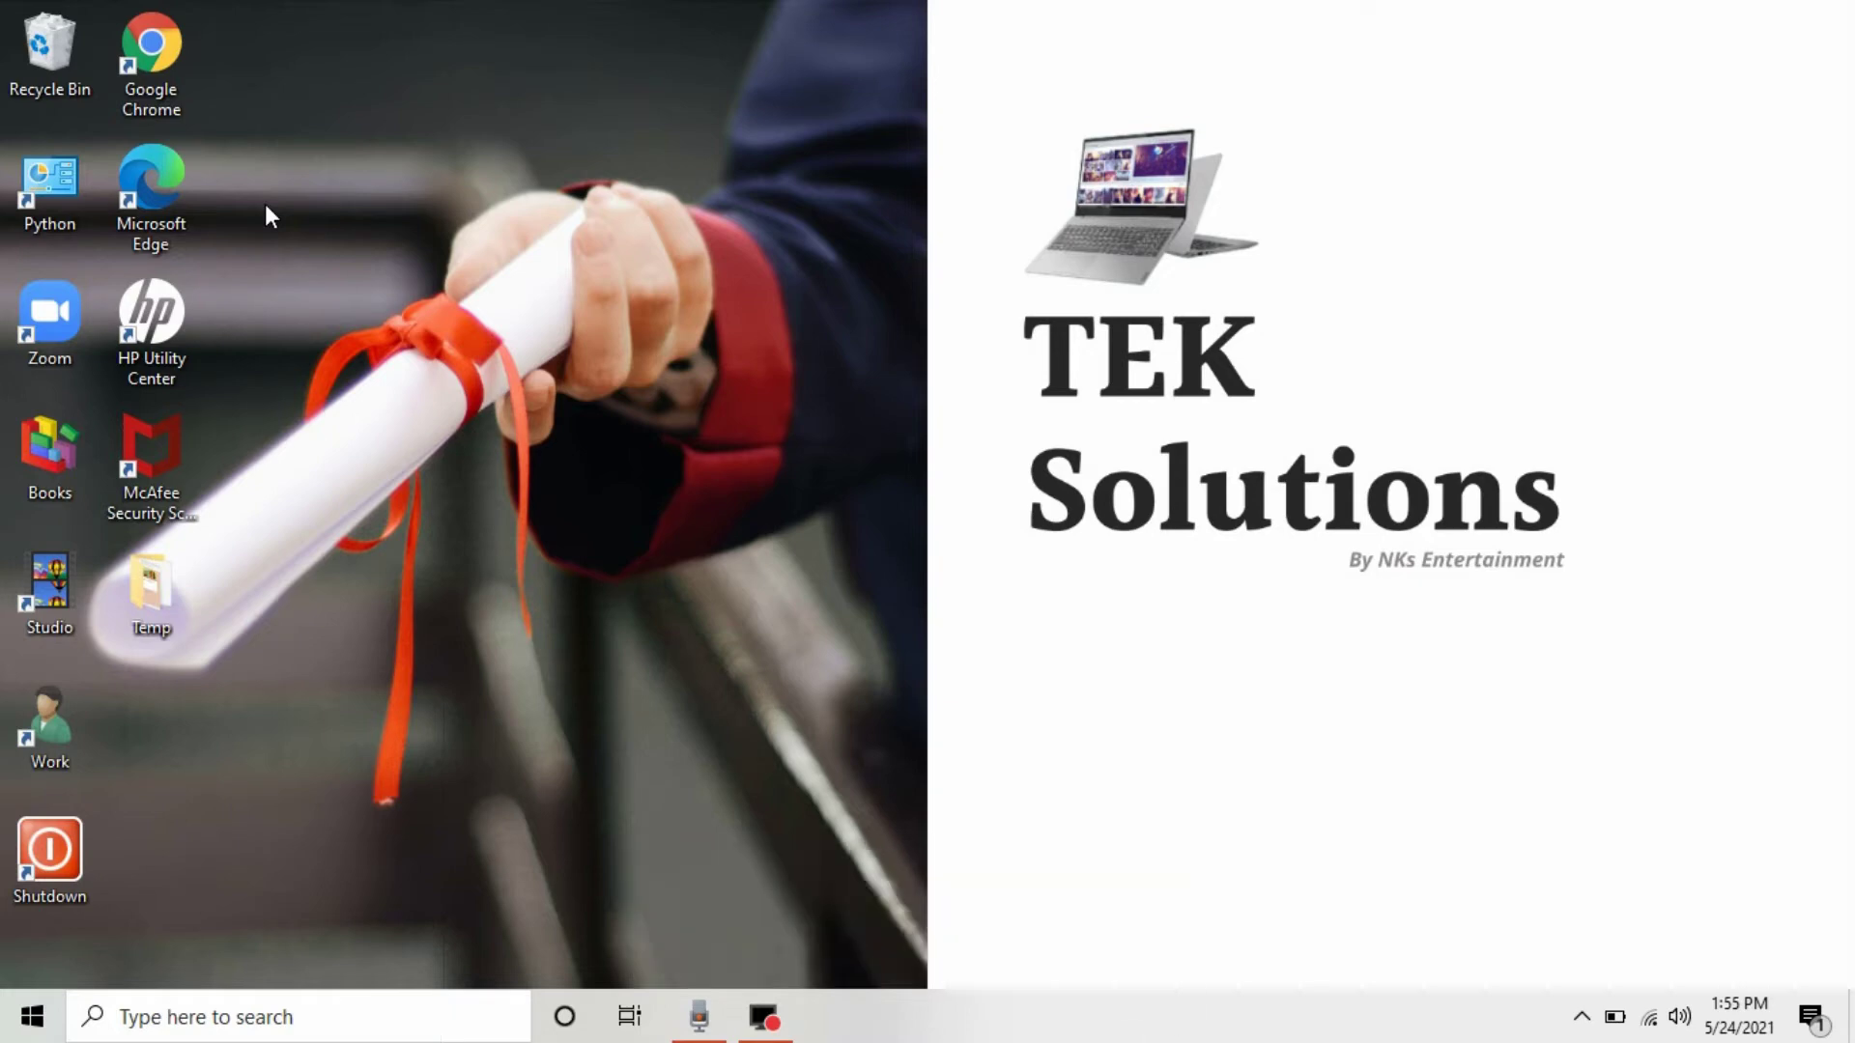
# - Read the IE mode help on the Default browser page, then enable 'Allow sites to be reloaded in Internet Explorer mode'
pyautogui.click(177, 177)
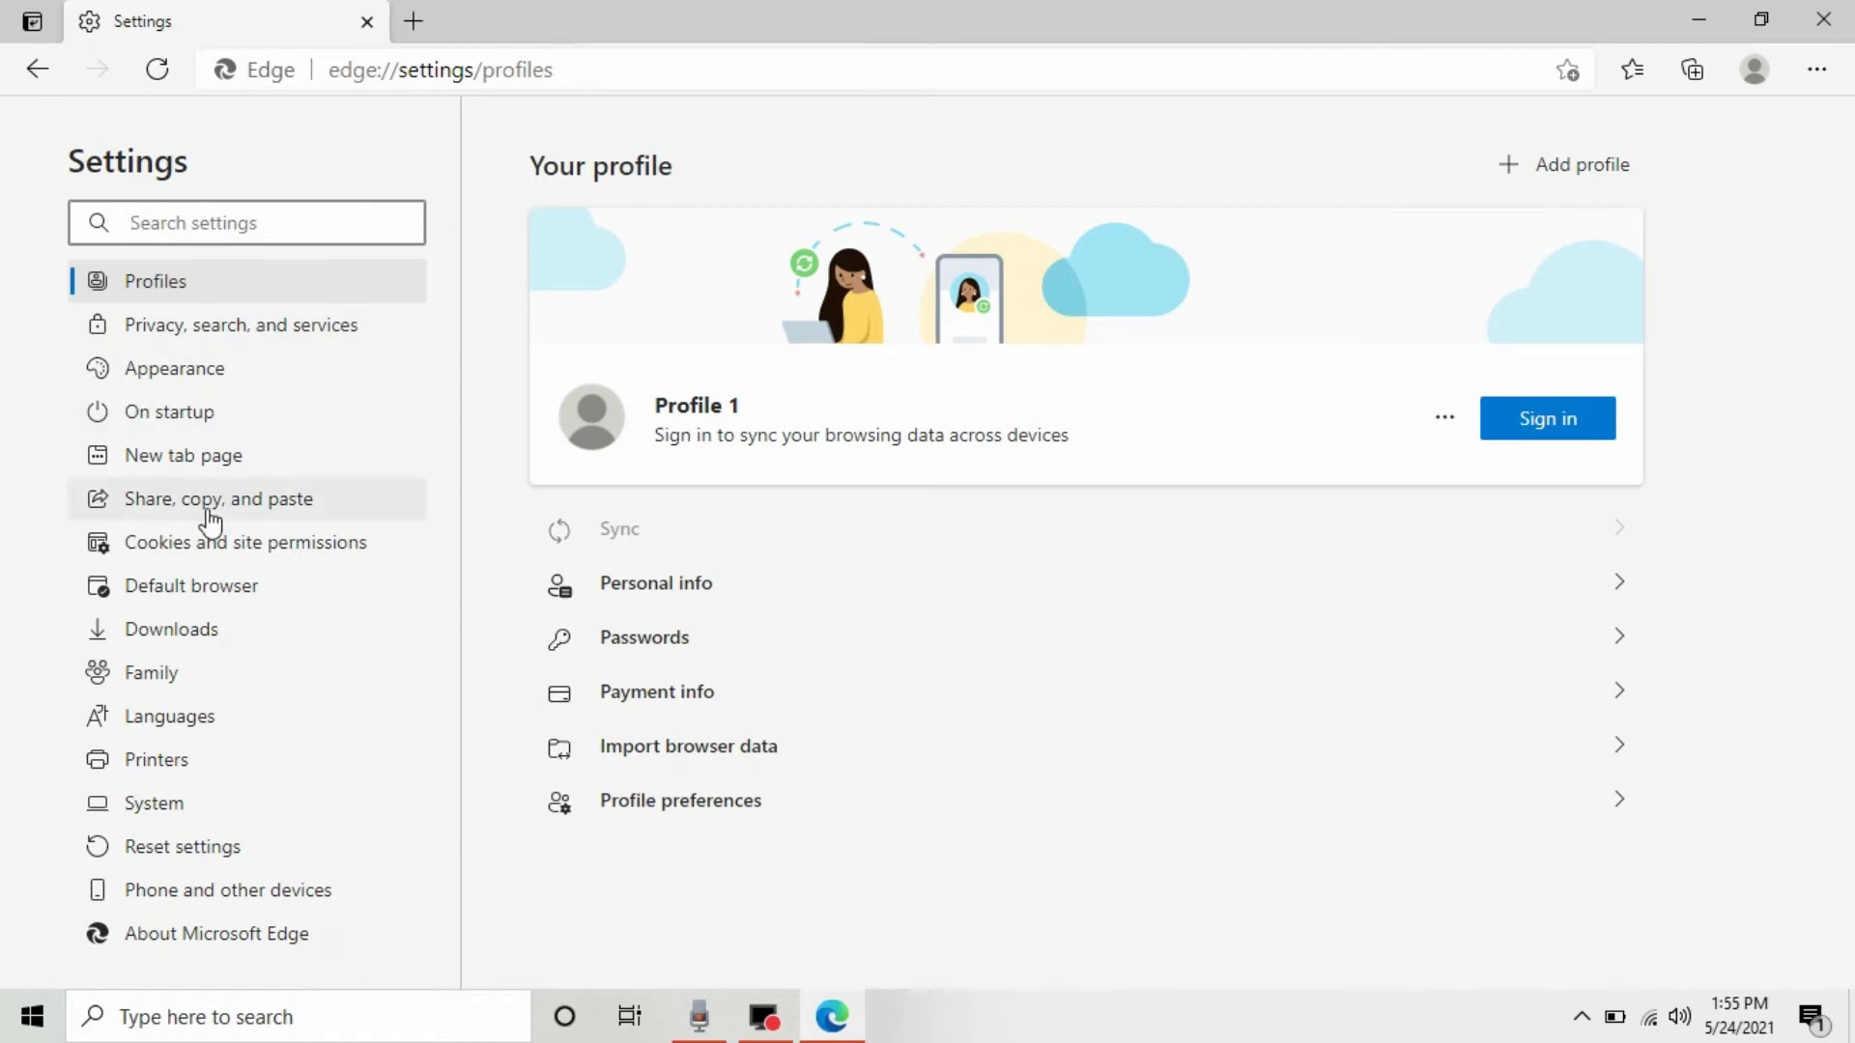
pyautogui.click(170, 599)
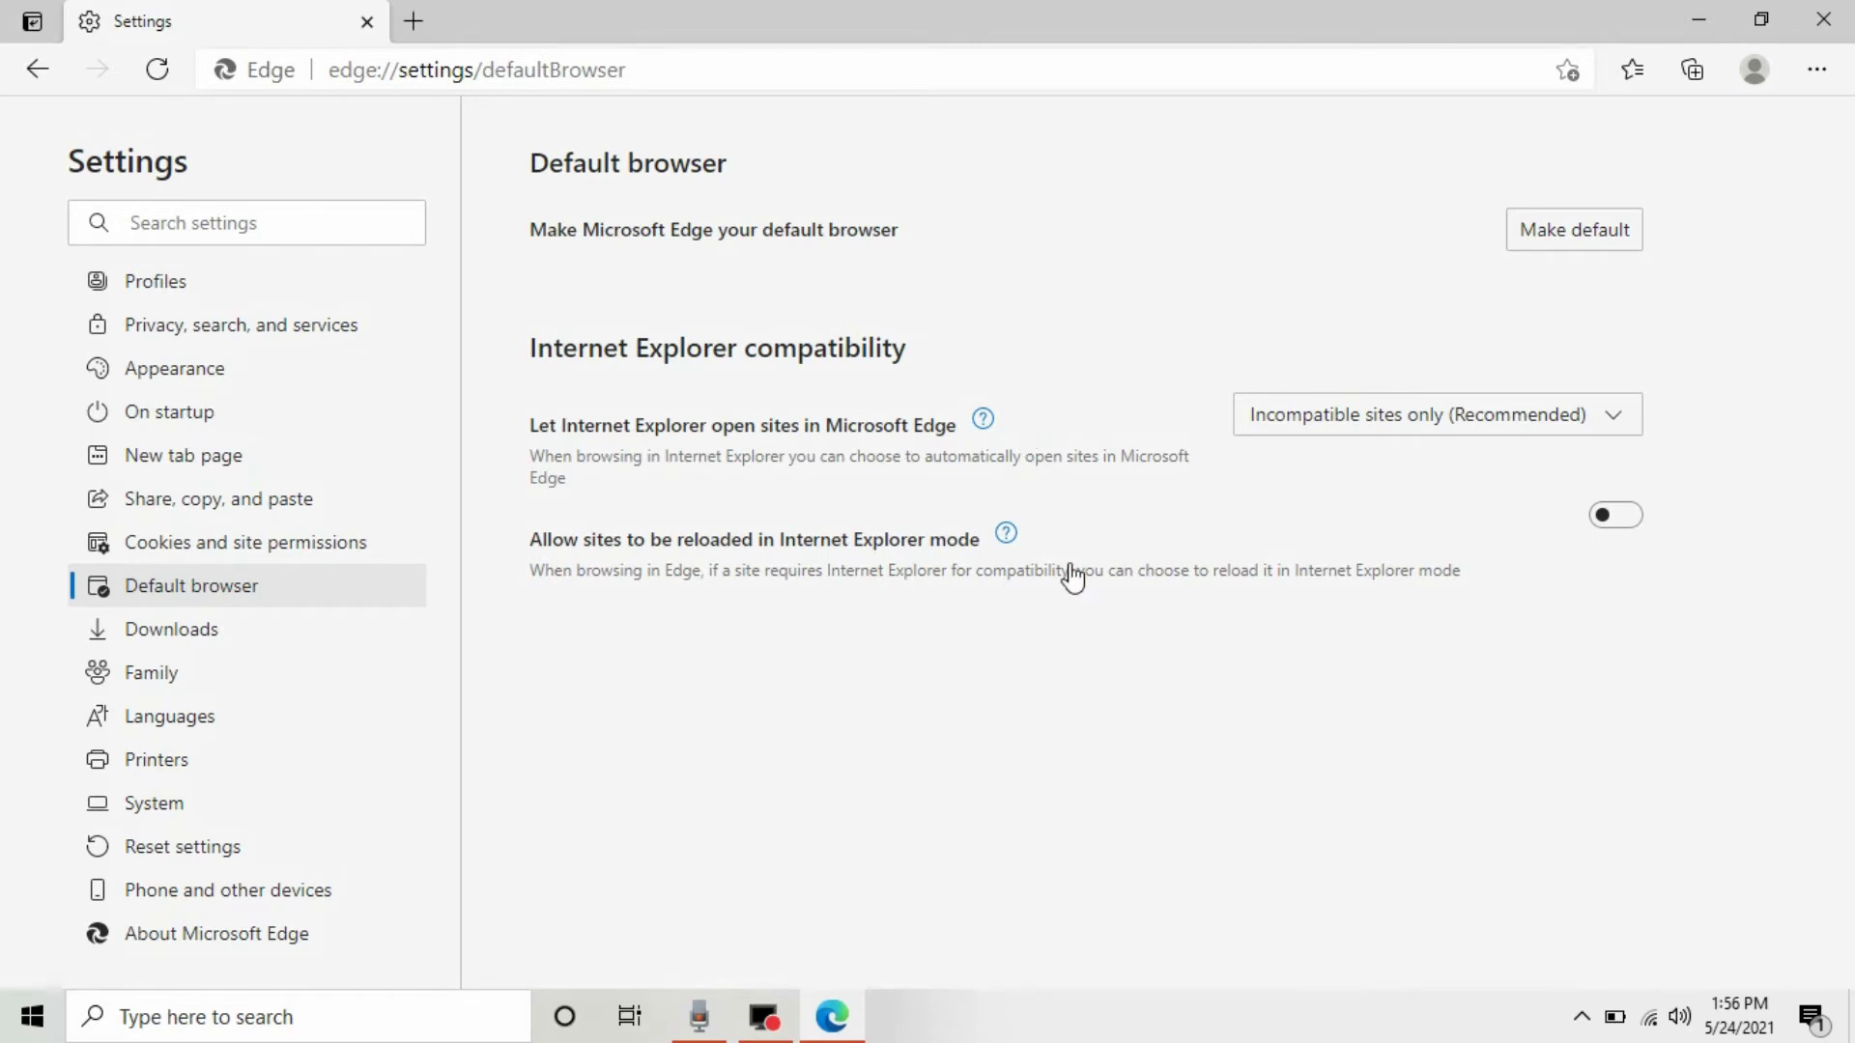
pyautogui.click(1006, 535)
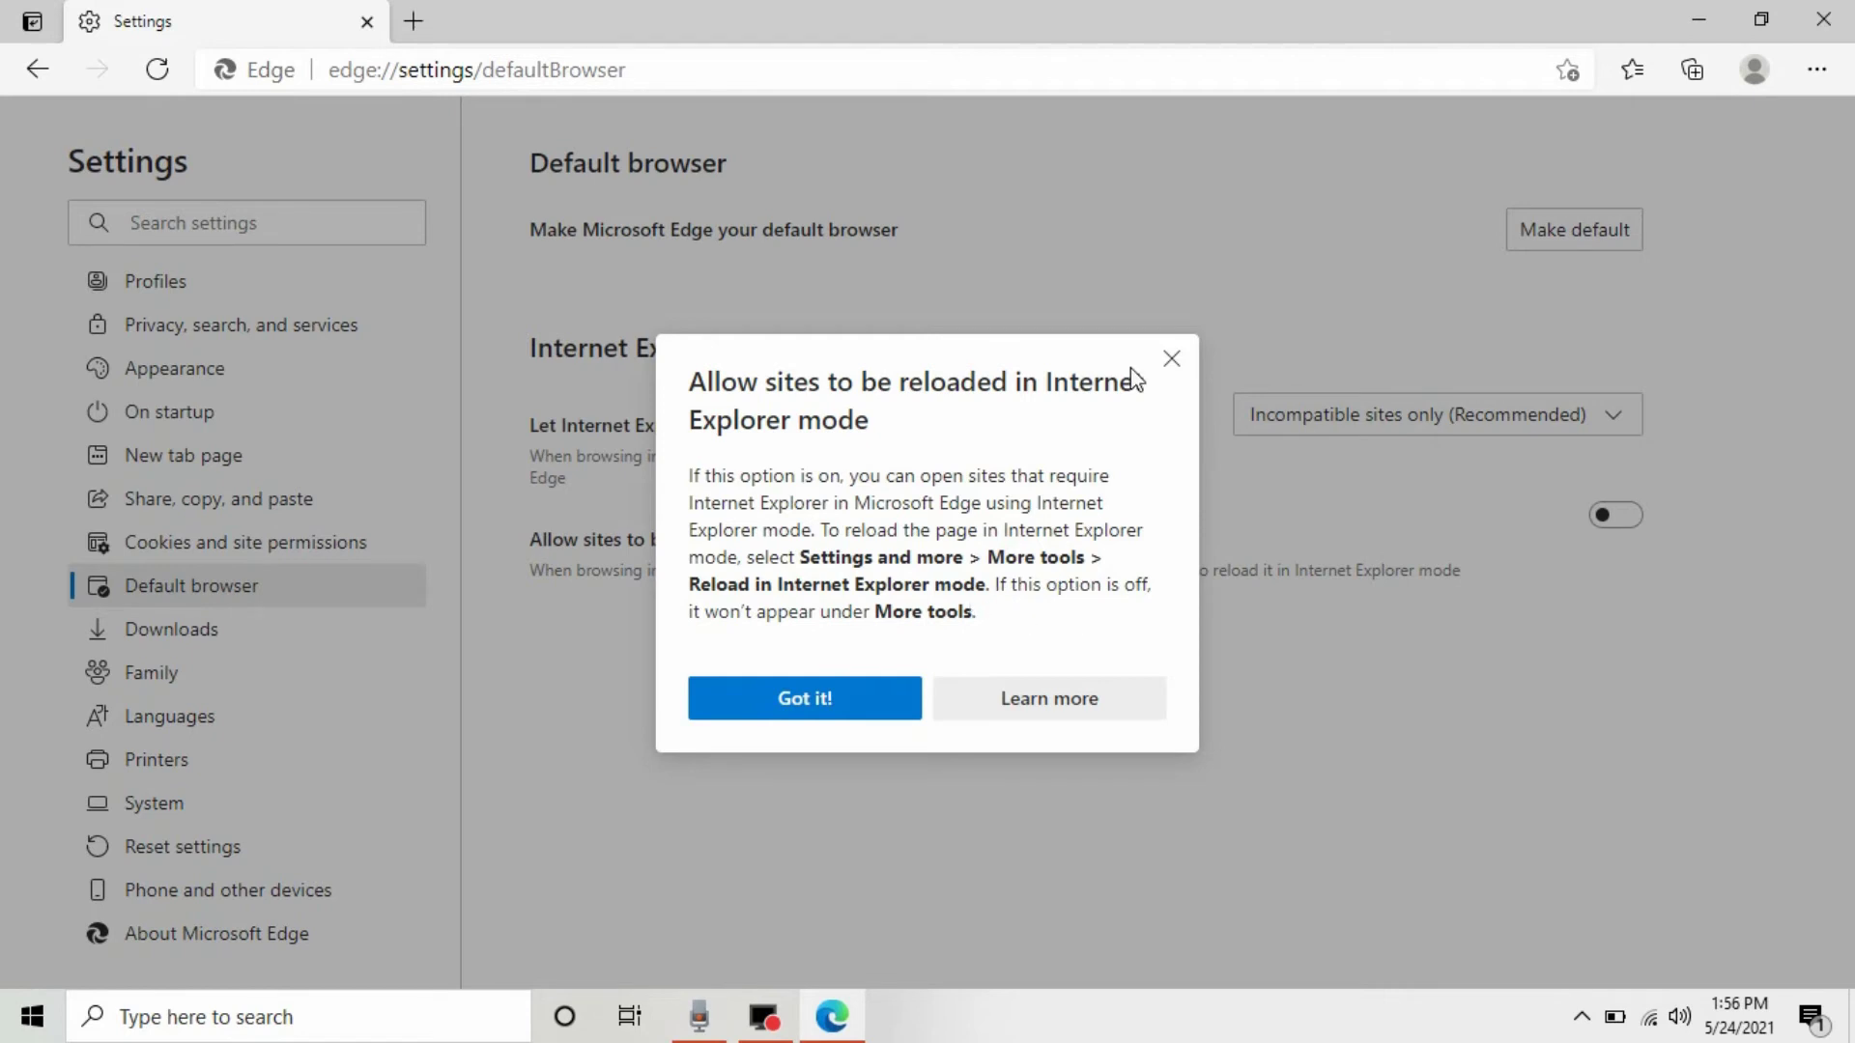
pyautogui.click(829, 707)
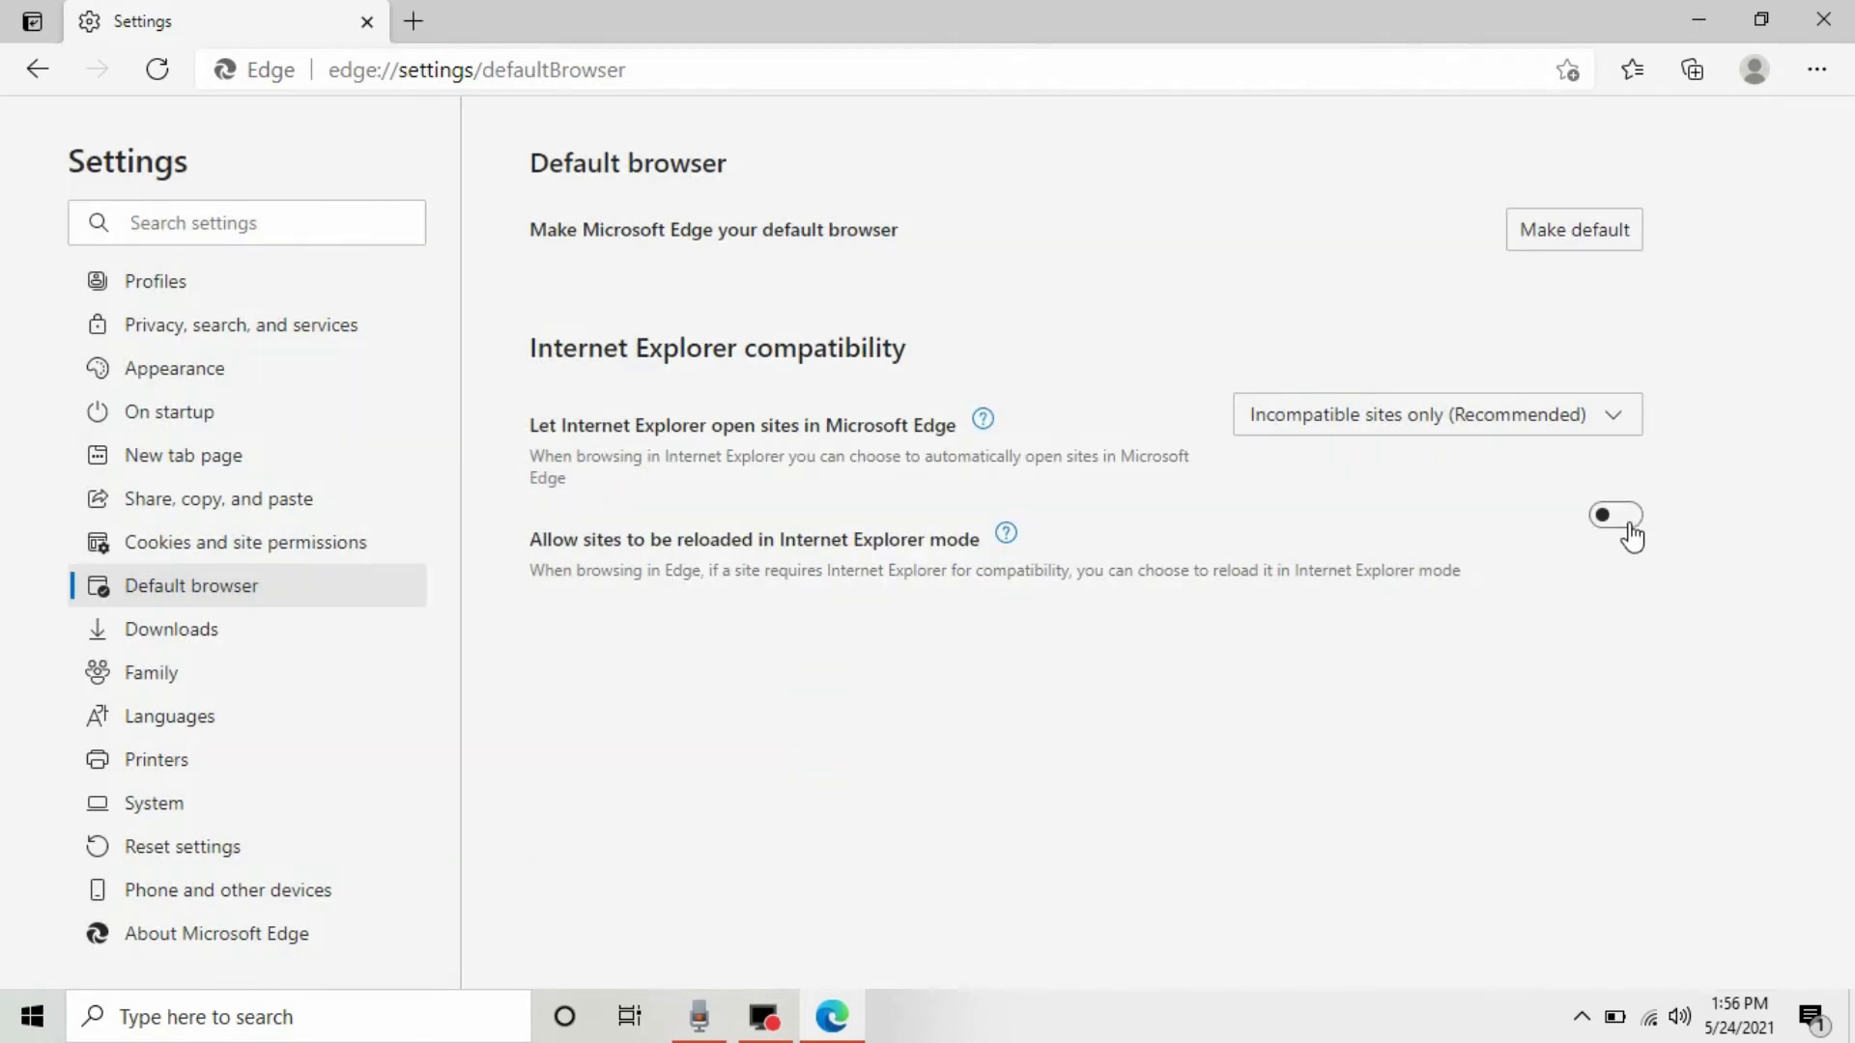
pyautogui.click(1626, 522)
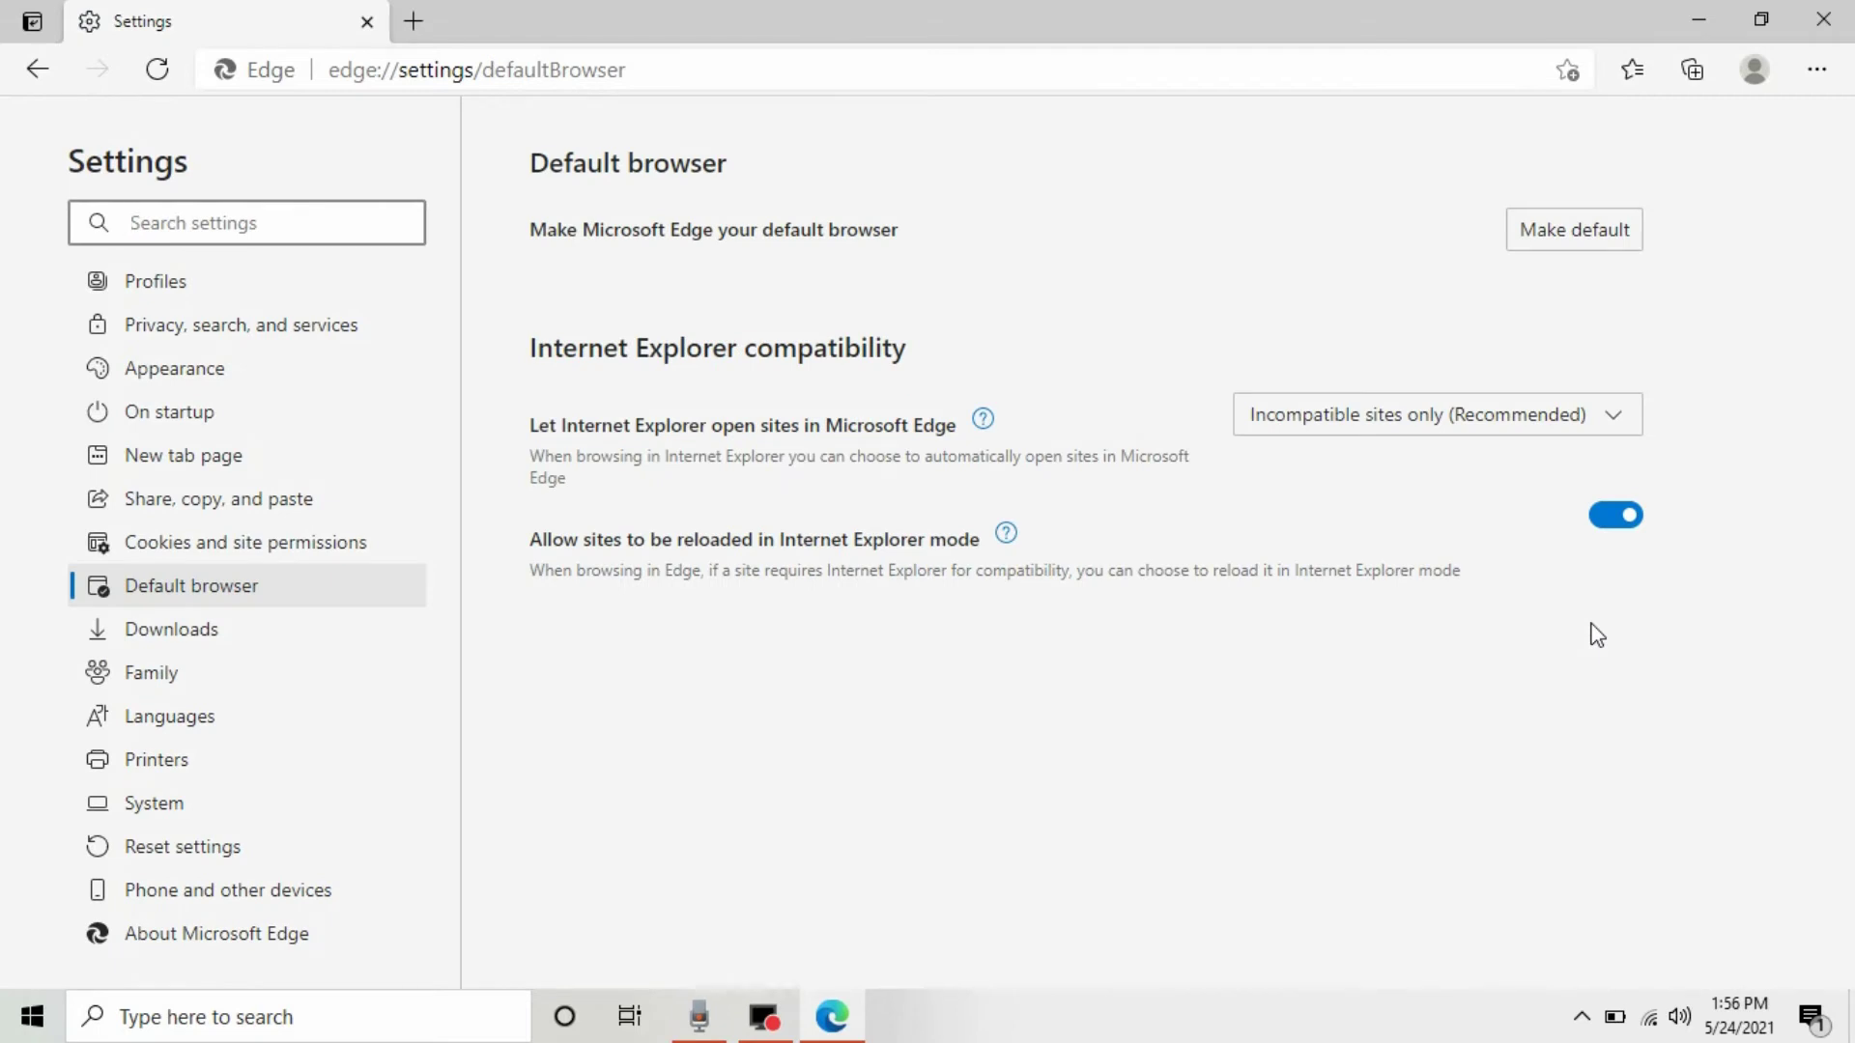
# - Open google.com in a new tab, decline the account reminder, and reload it in Internet Explorer mode
pyautogui.click(414, 20)
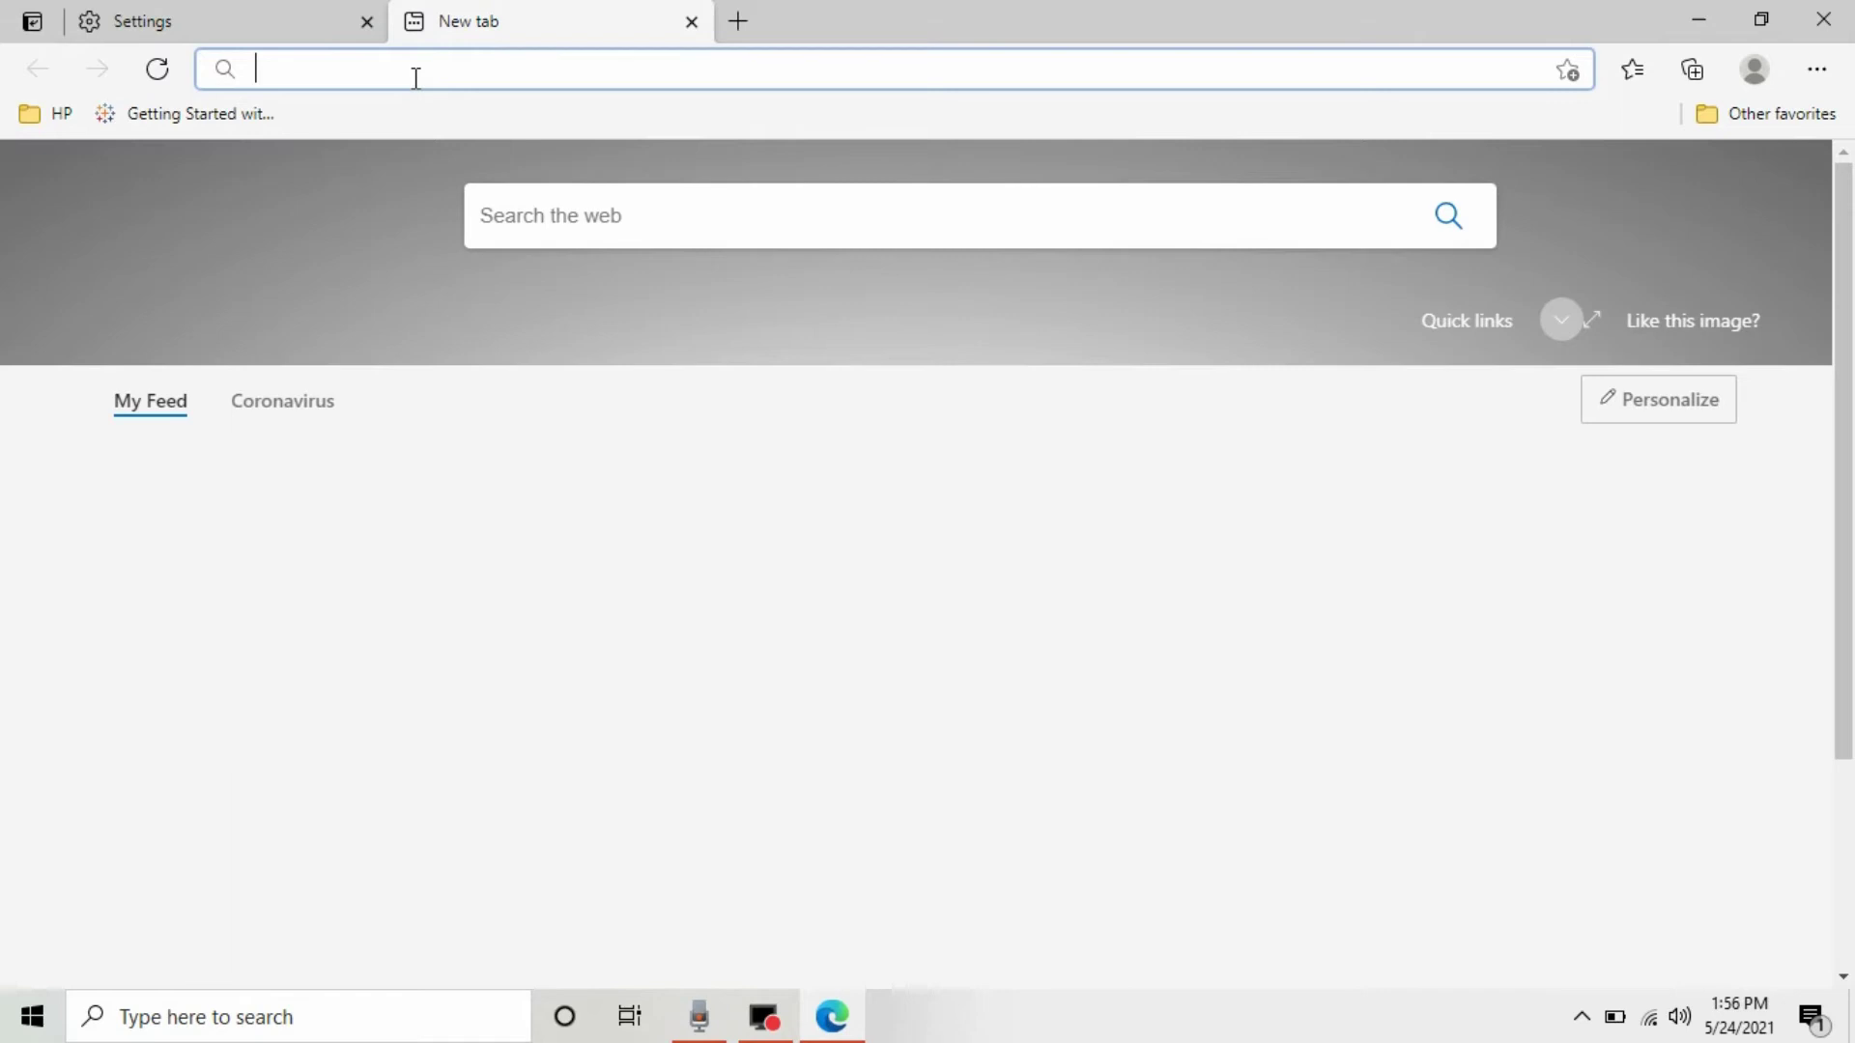
pyautogui.write('google.com')
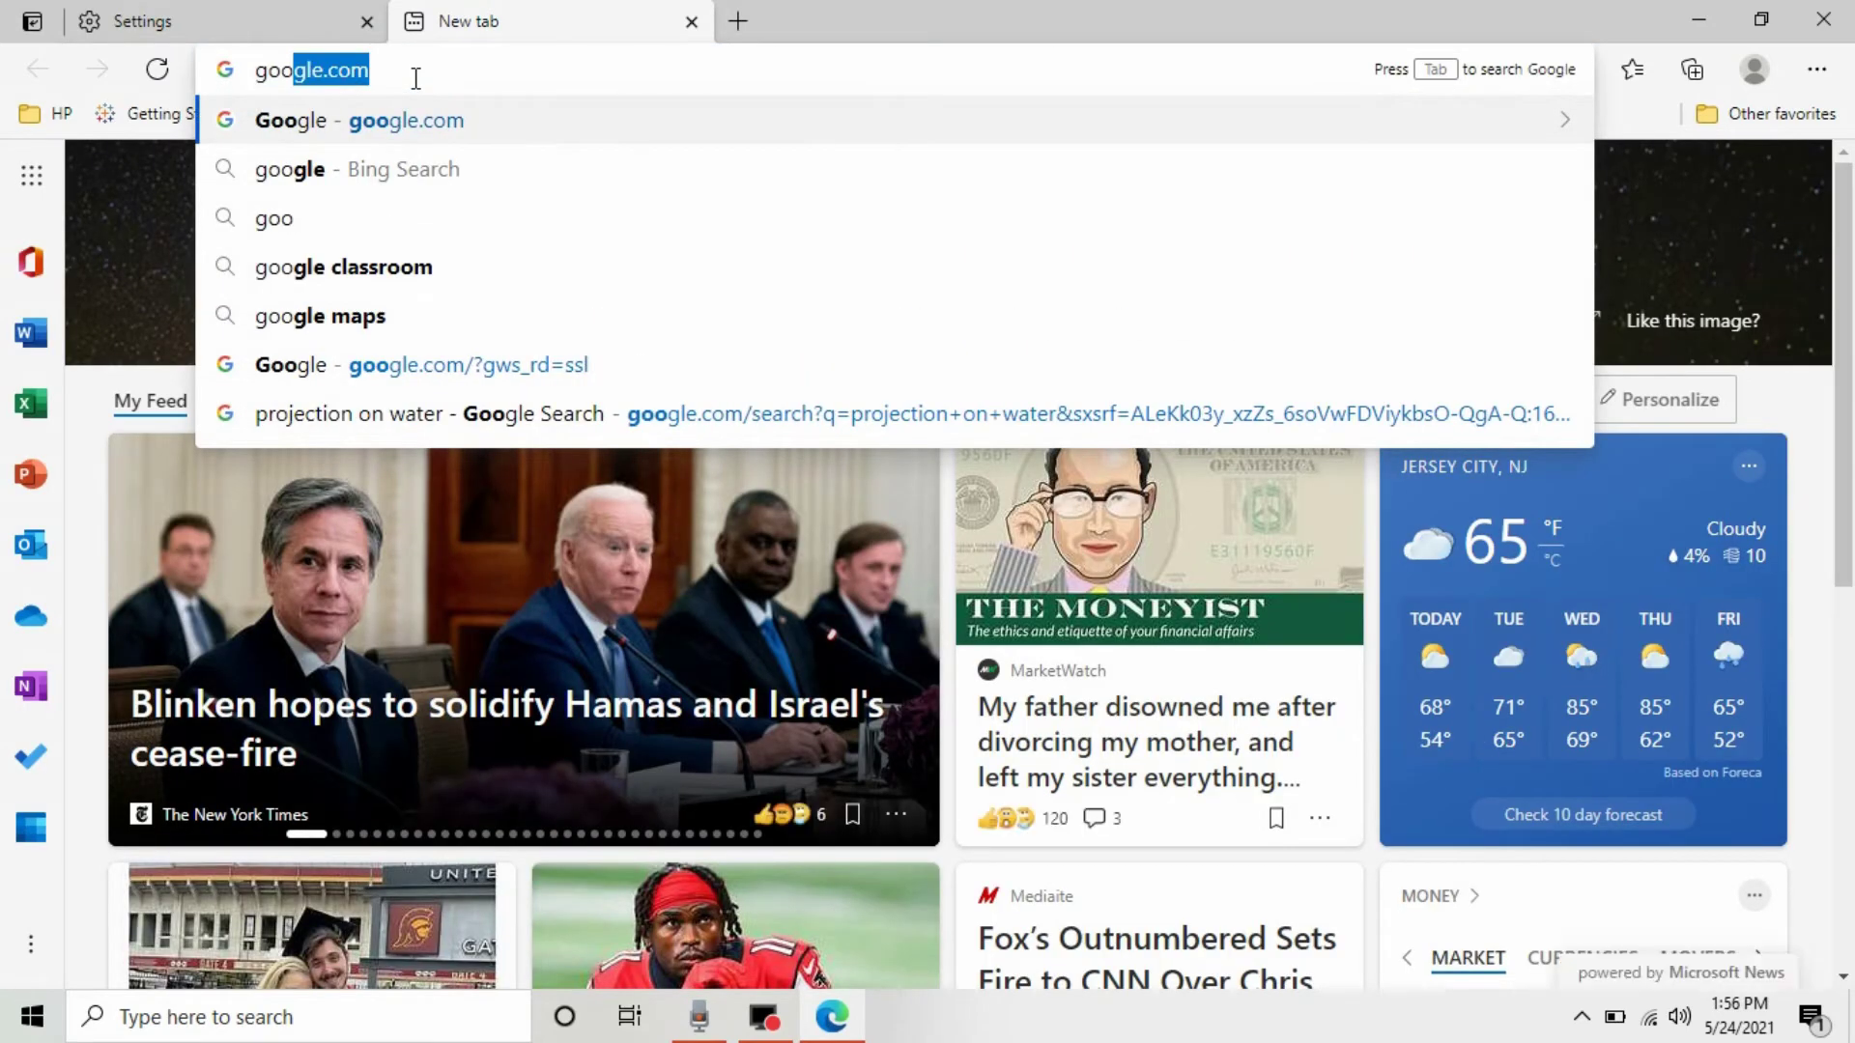
pyautogui.press('Return')
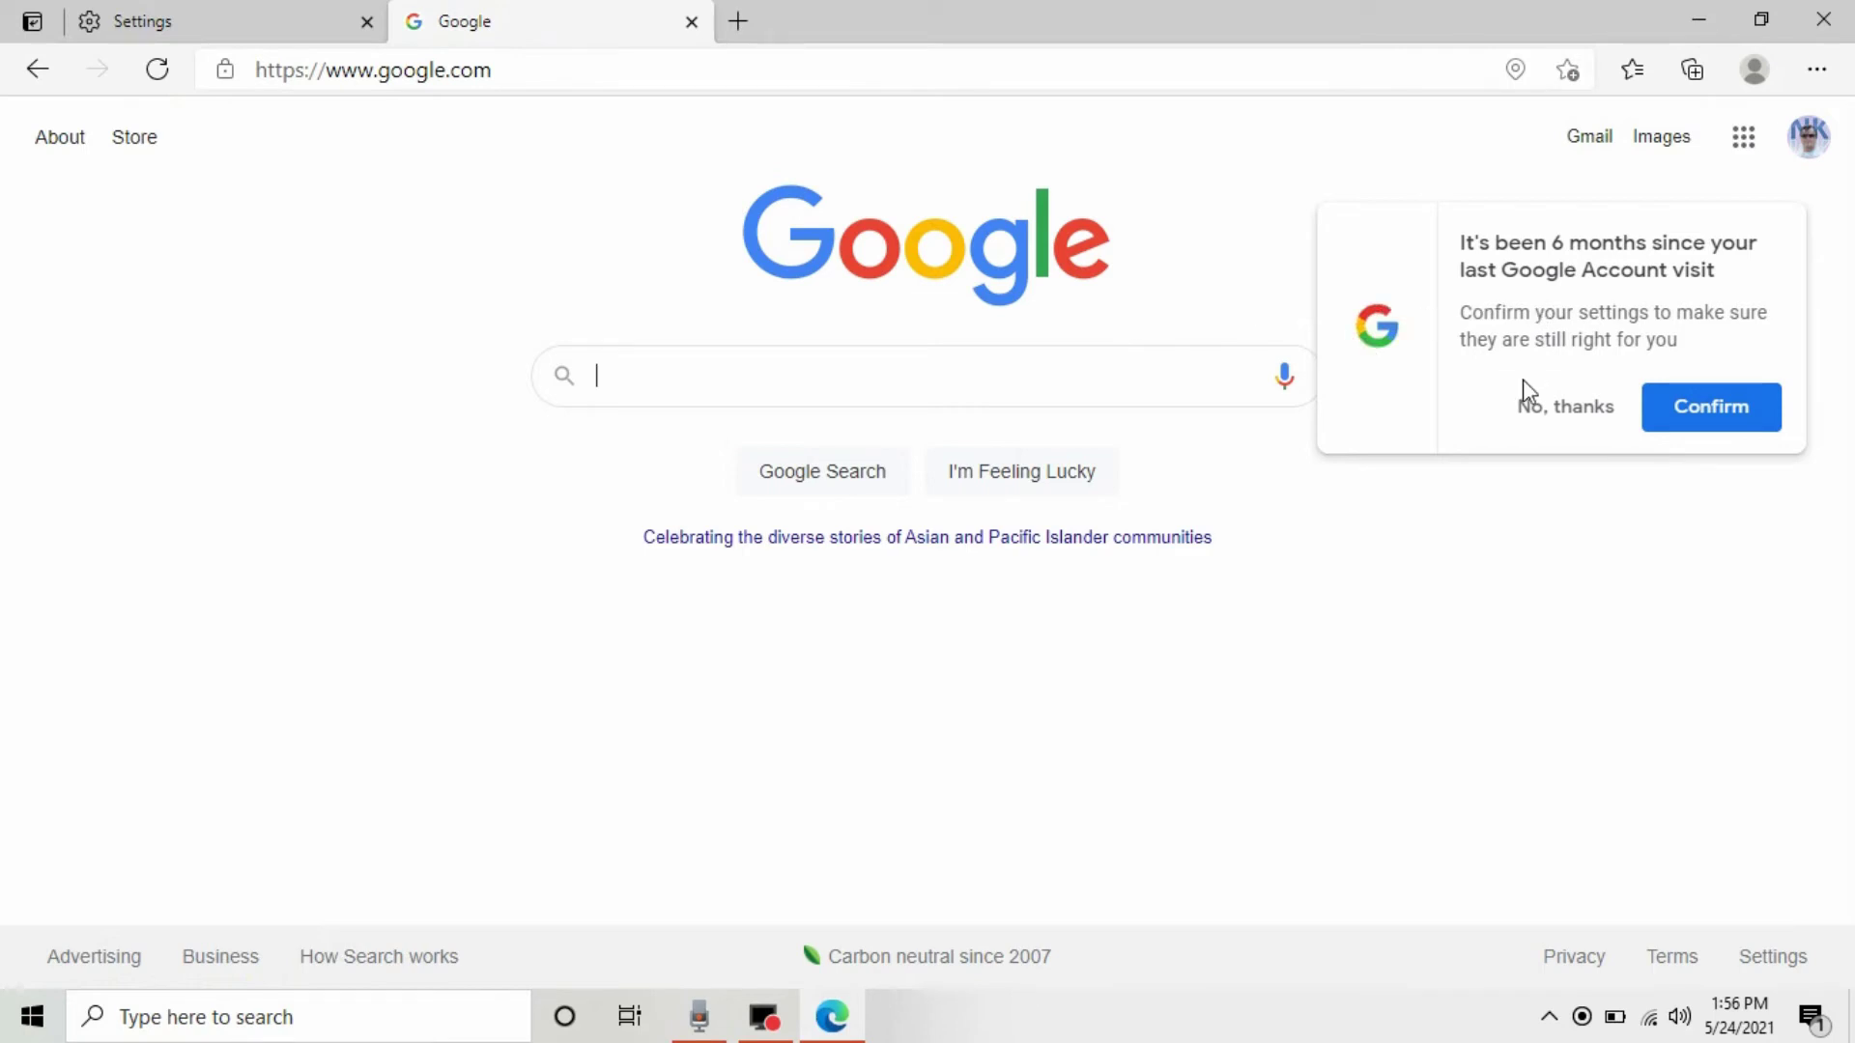
pyautogui.click(1519, 407)
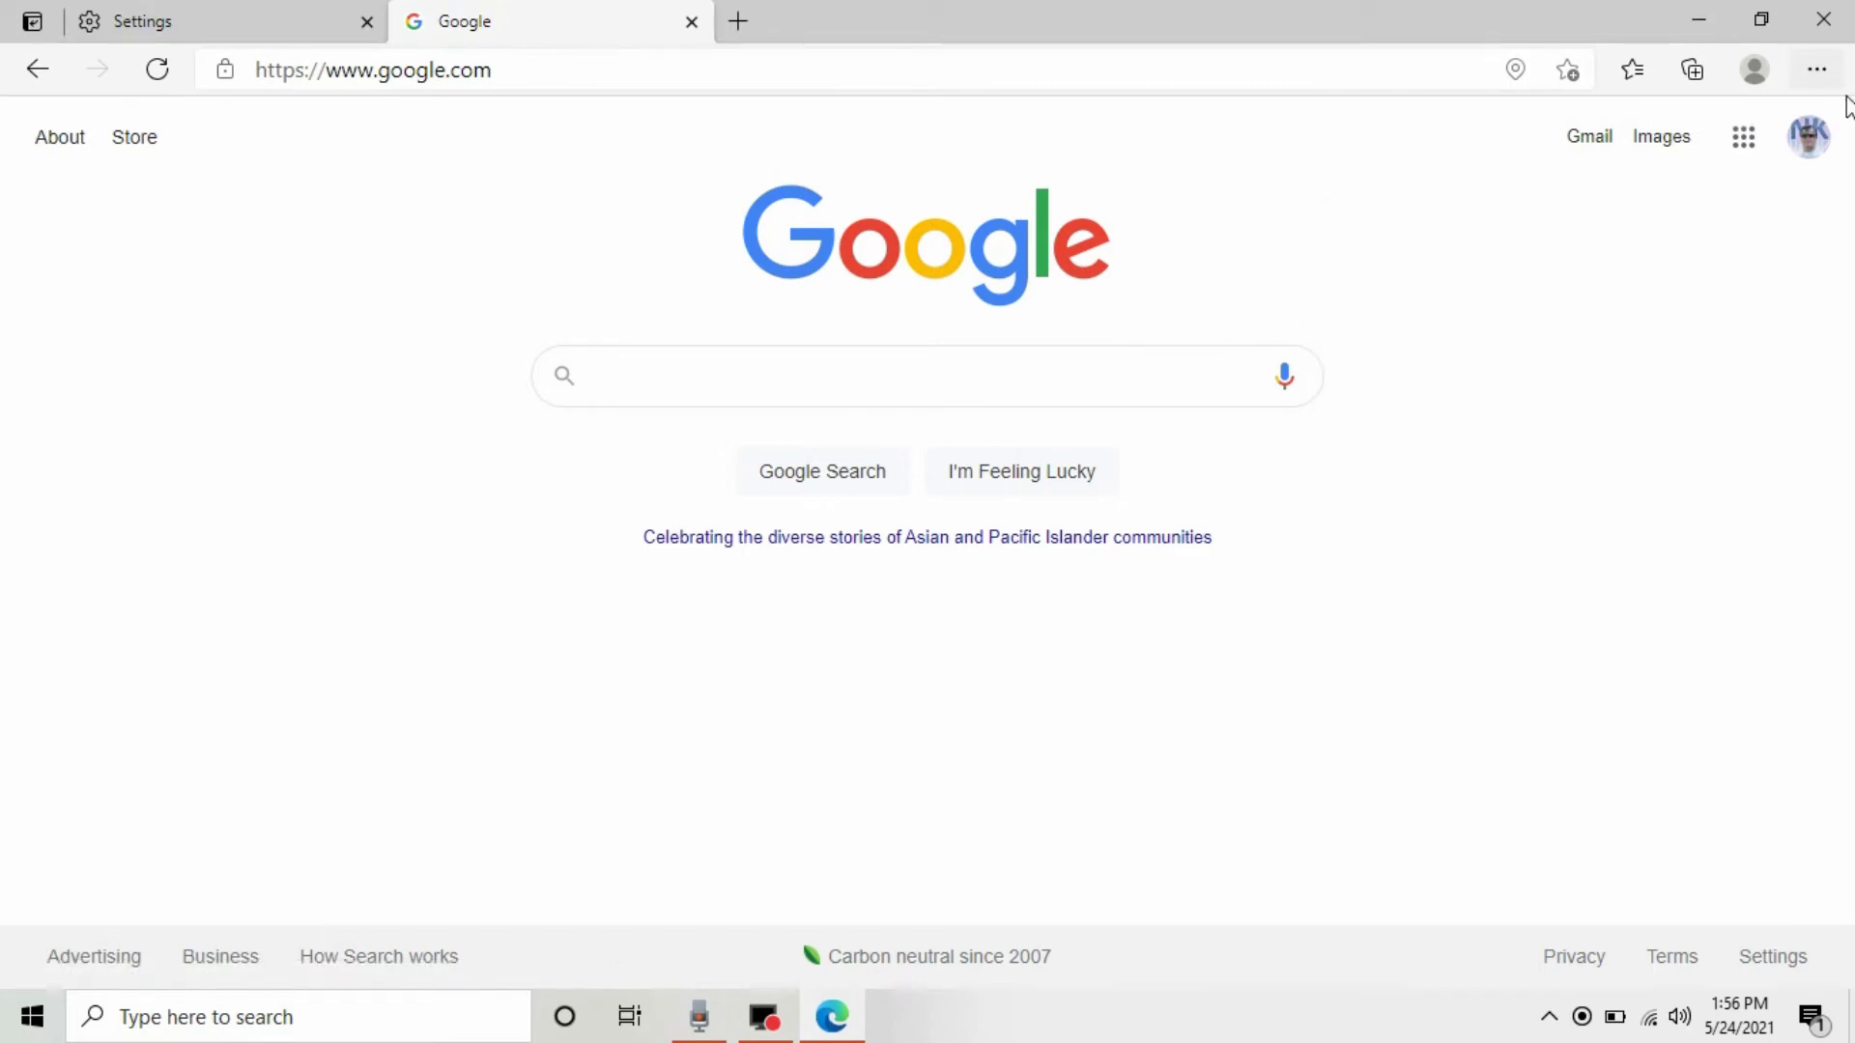
pyautogui.click(1818, 69)
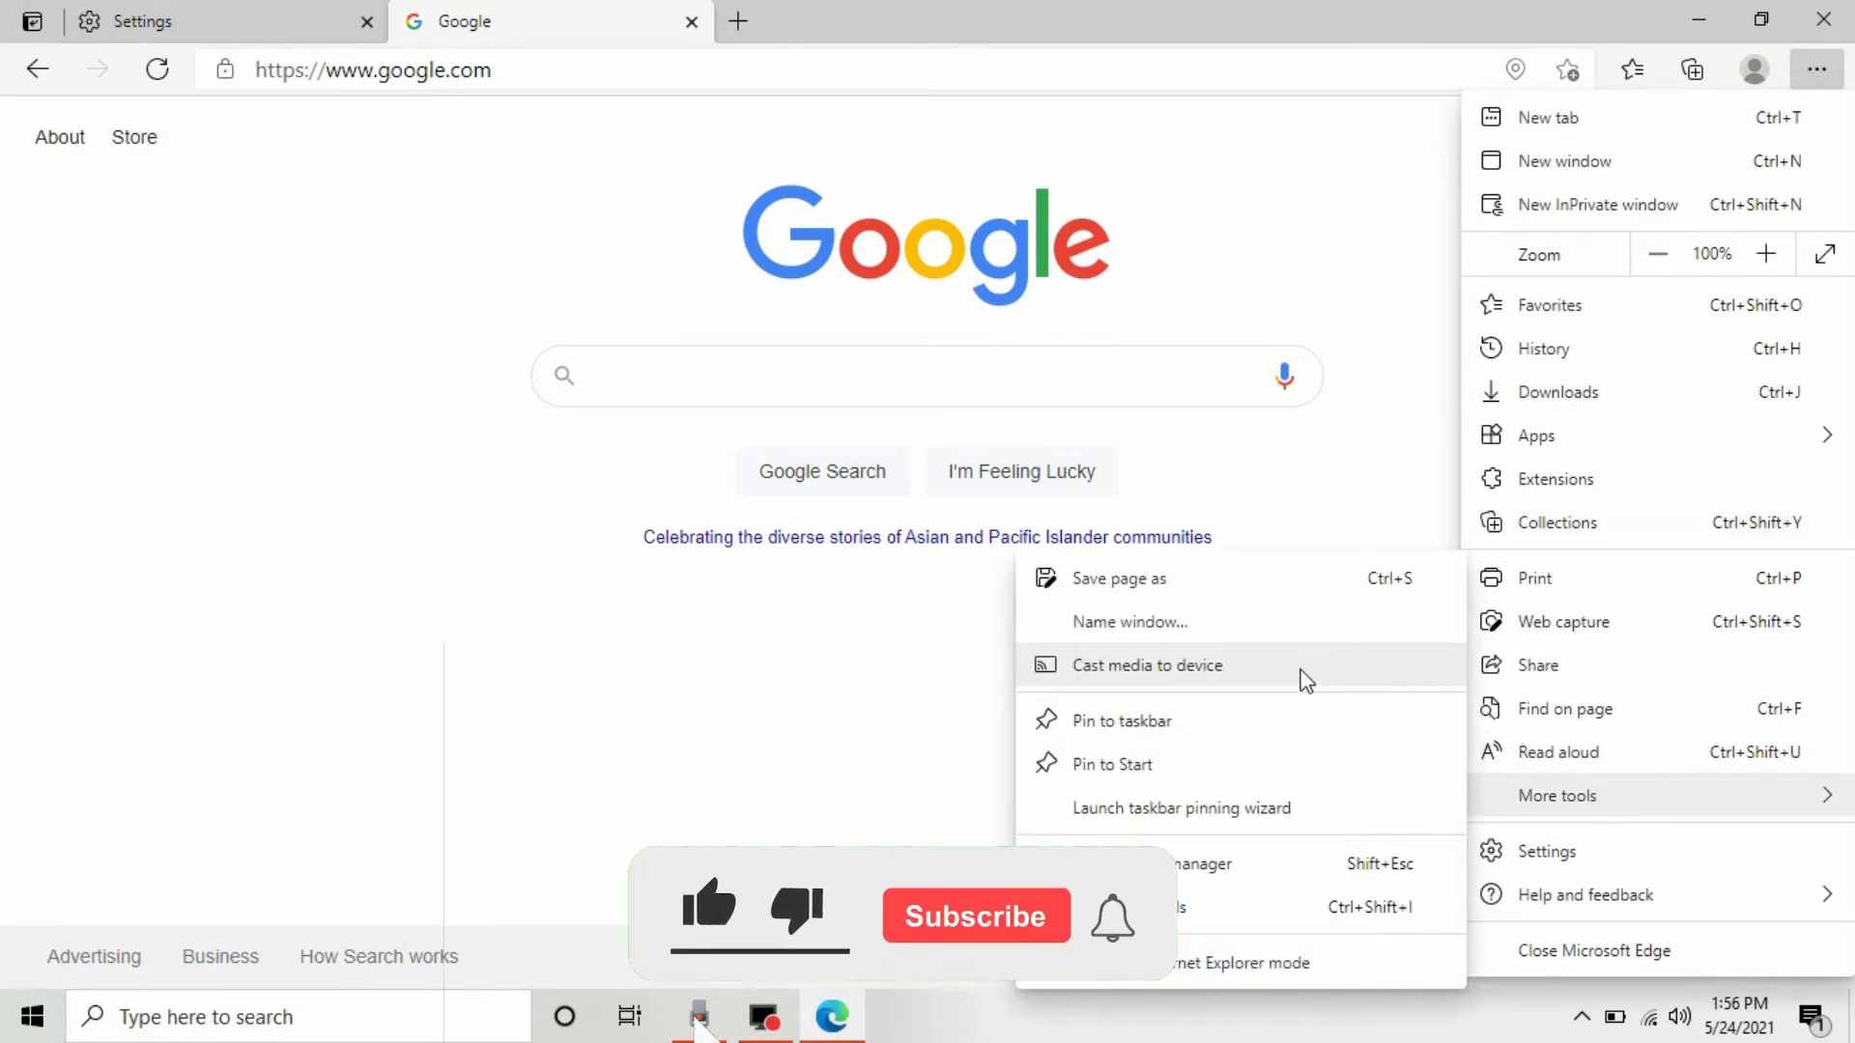
pyautogui.moveTo(1594, 796)
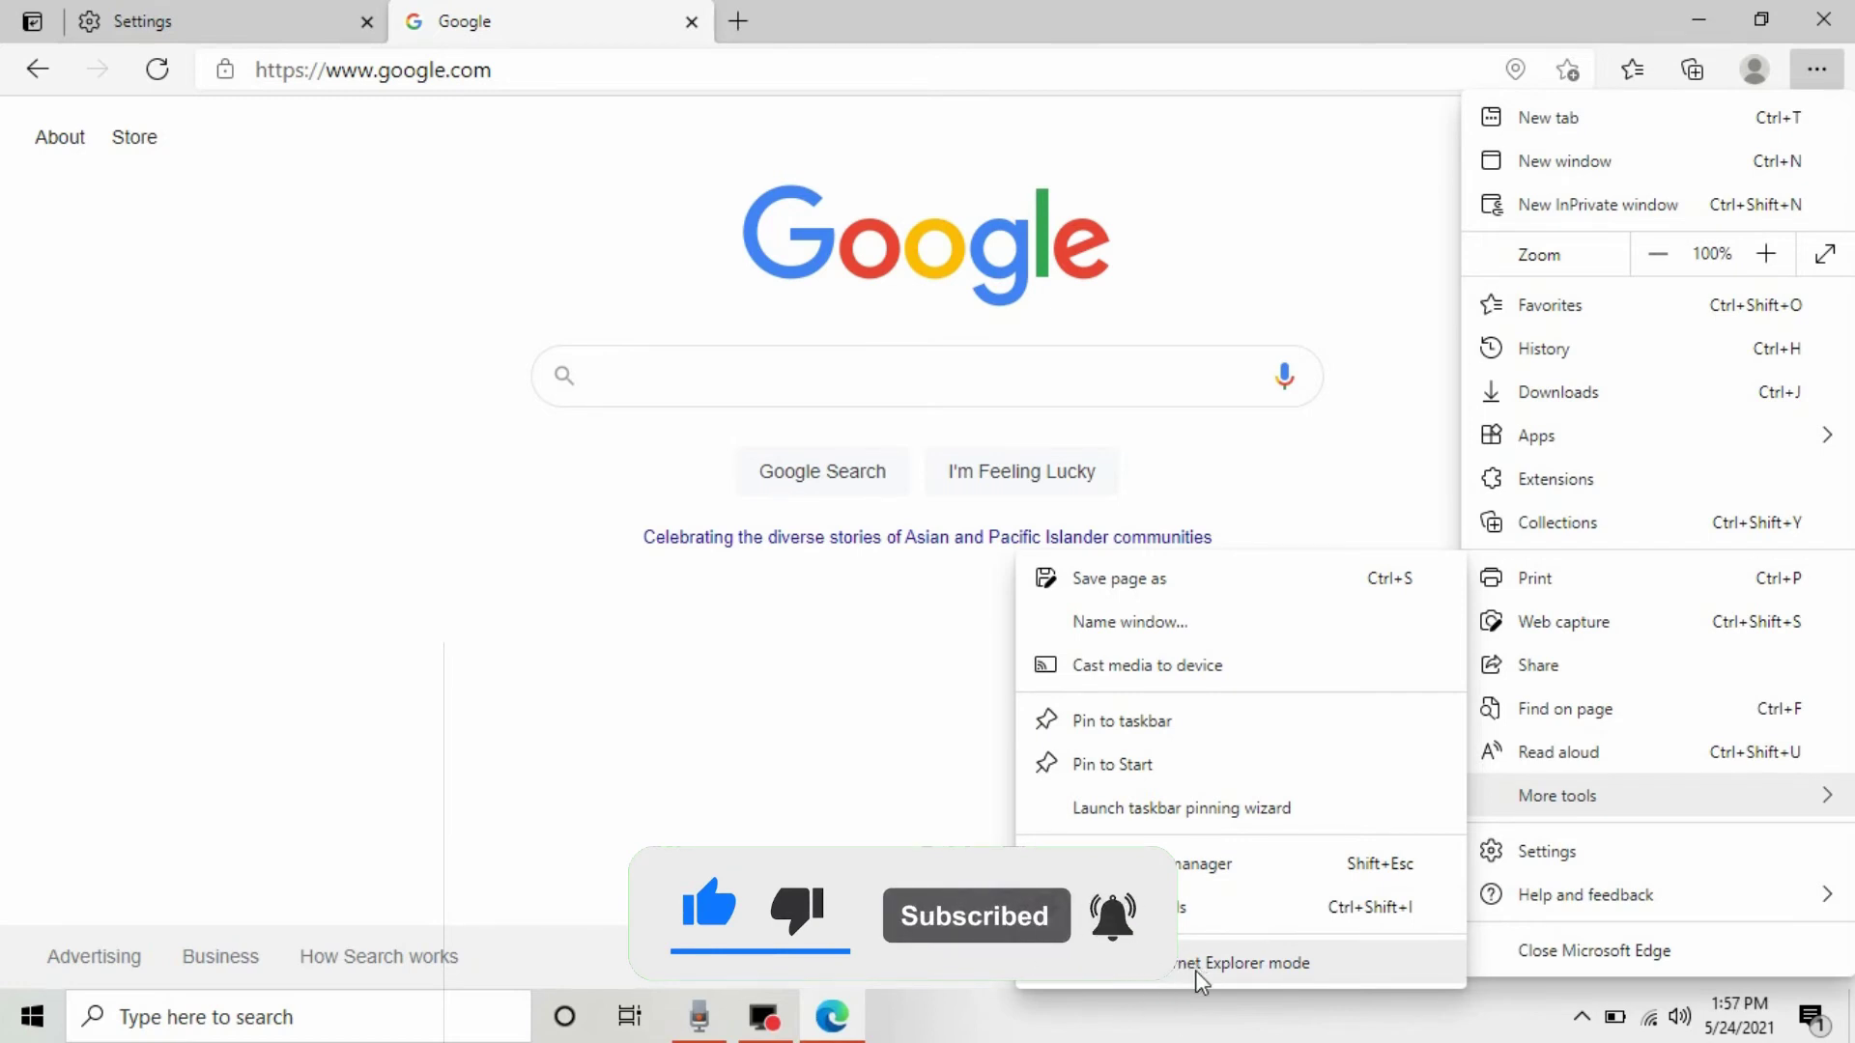
pyautogui.click(1195, 964)
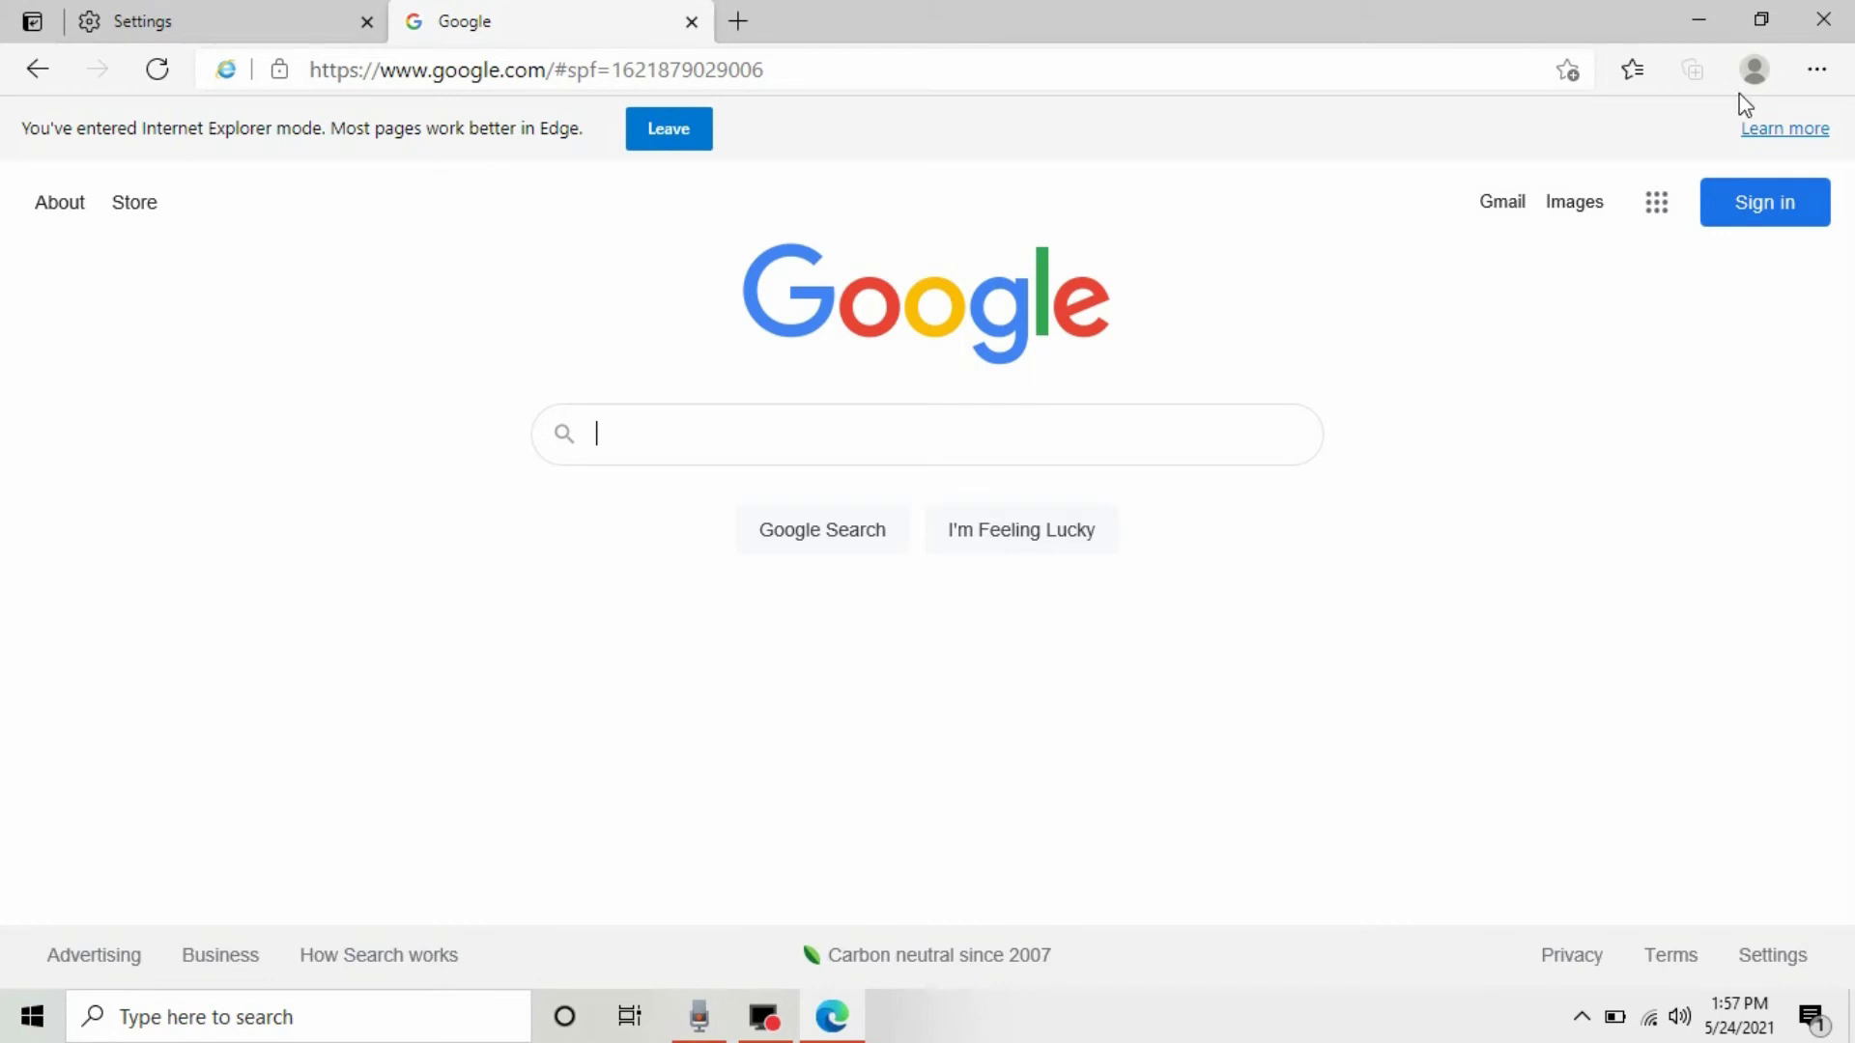
# - Close the Google tab, switch Internet Explorer mode reloading off, and restart Edge
pyautogui.click(691, 21)
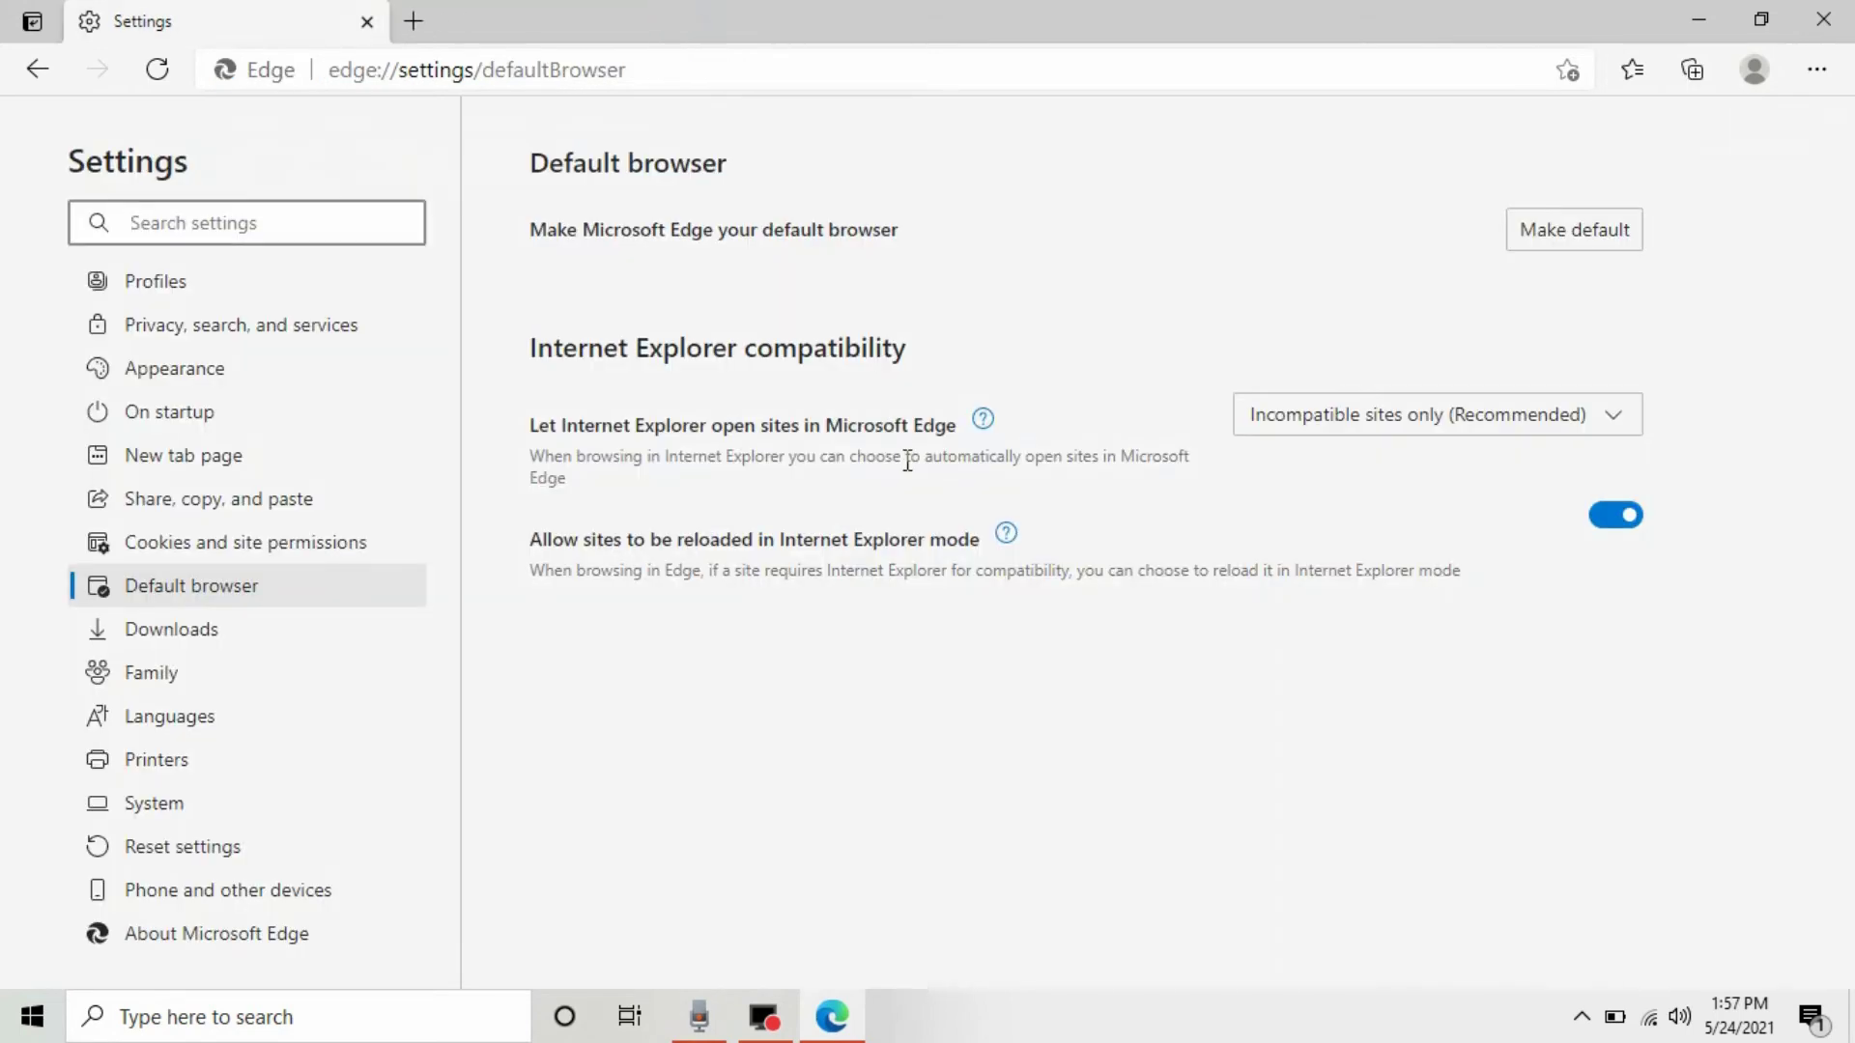
pyautogui.click(1605, 520)
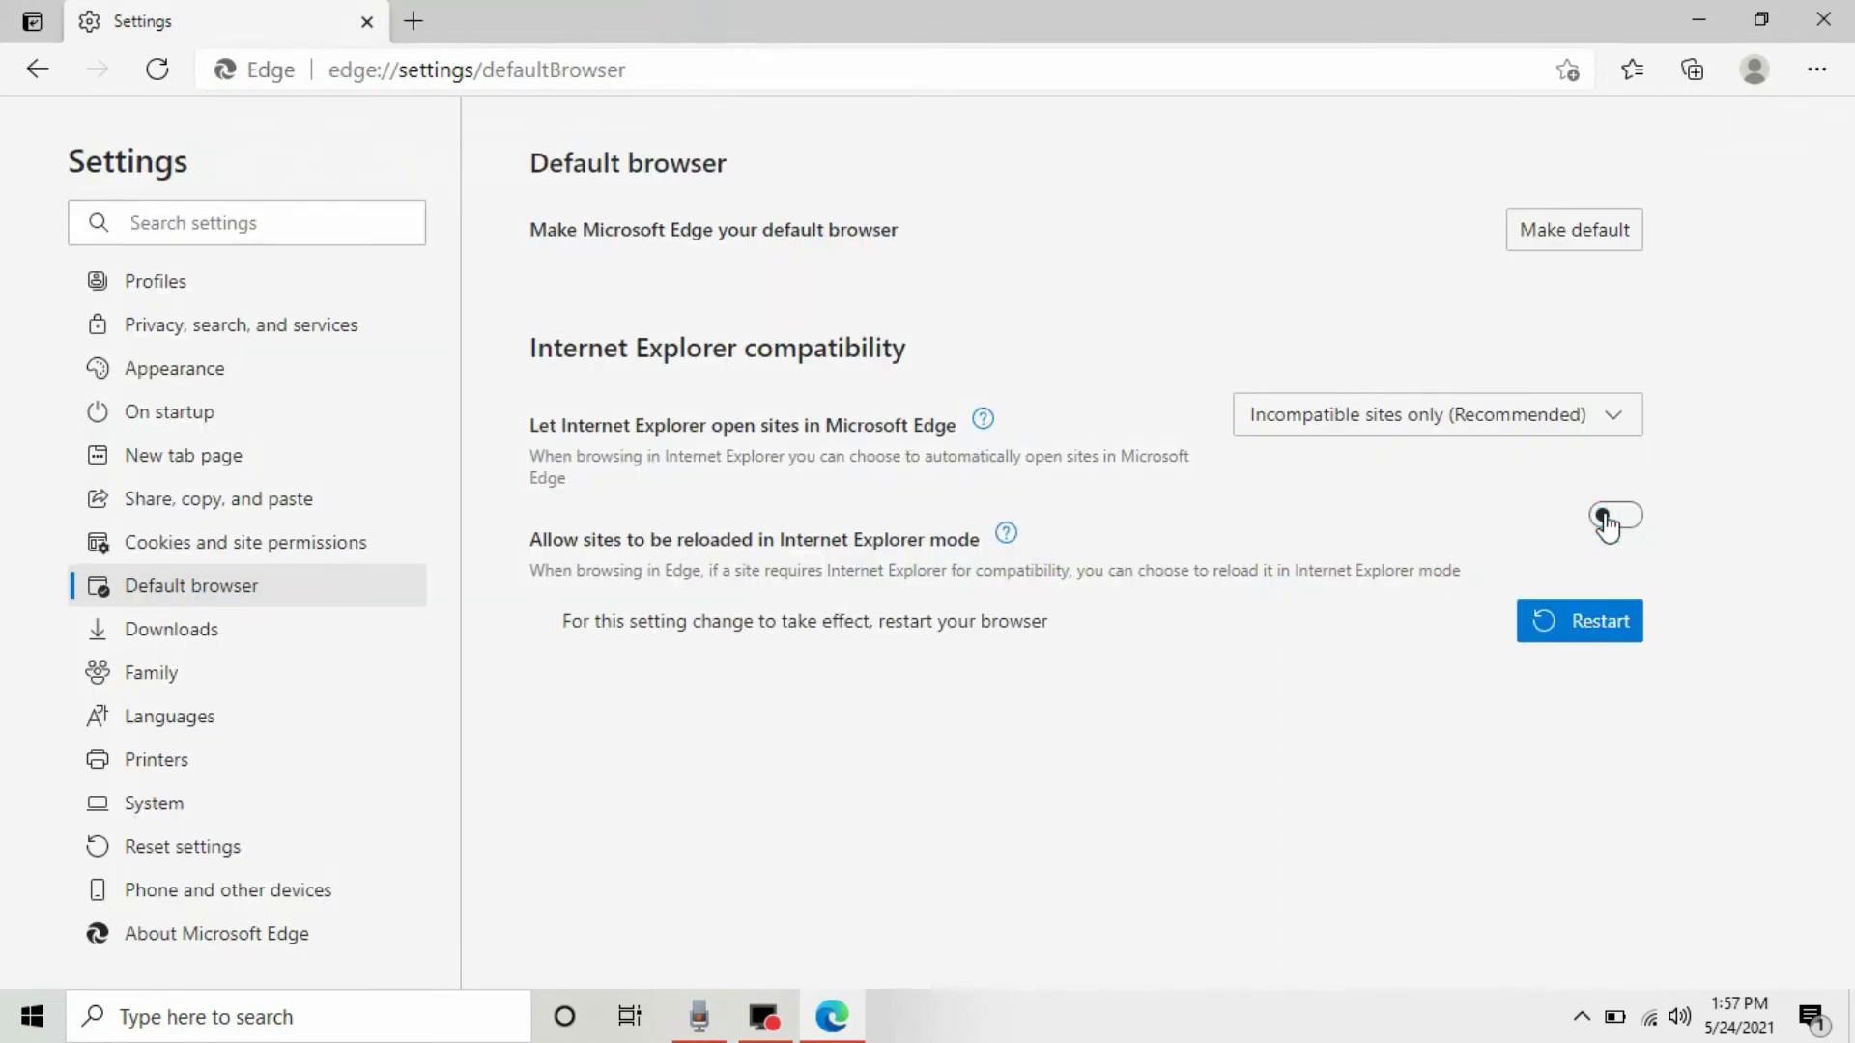
pyautogui.click(1573, 623)
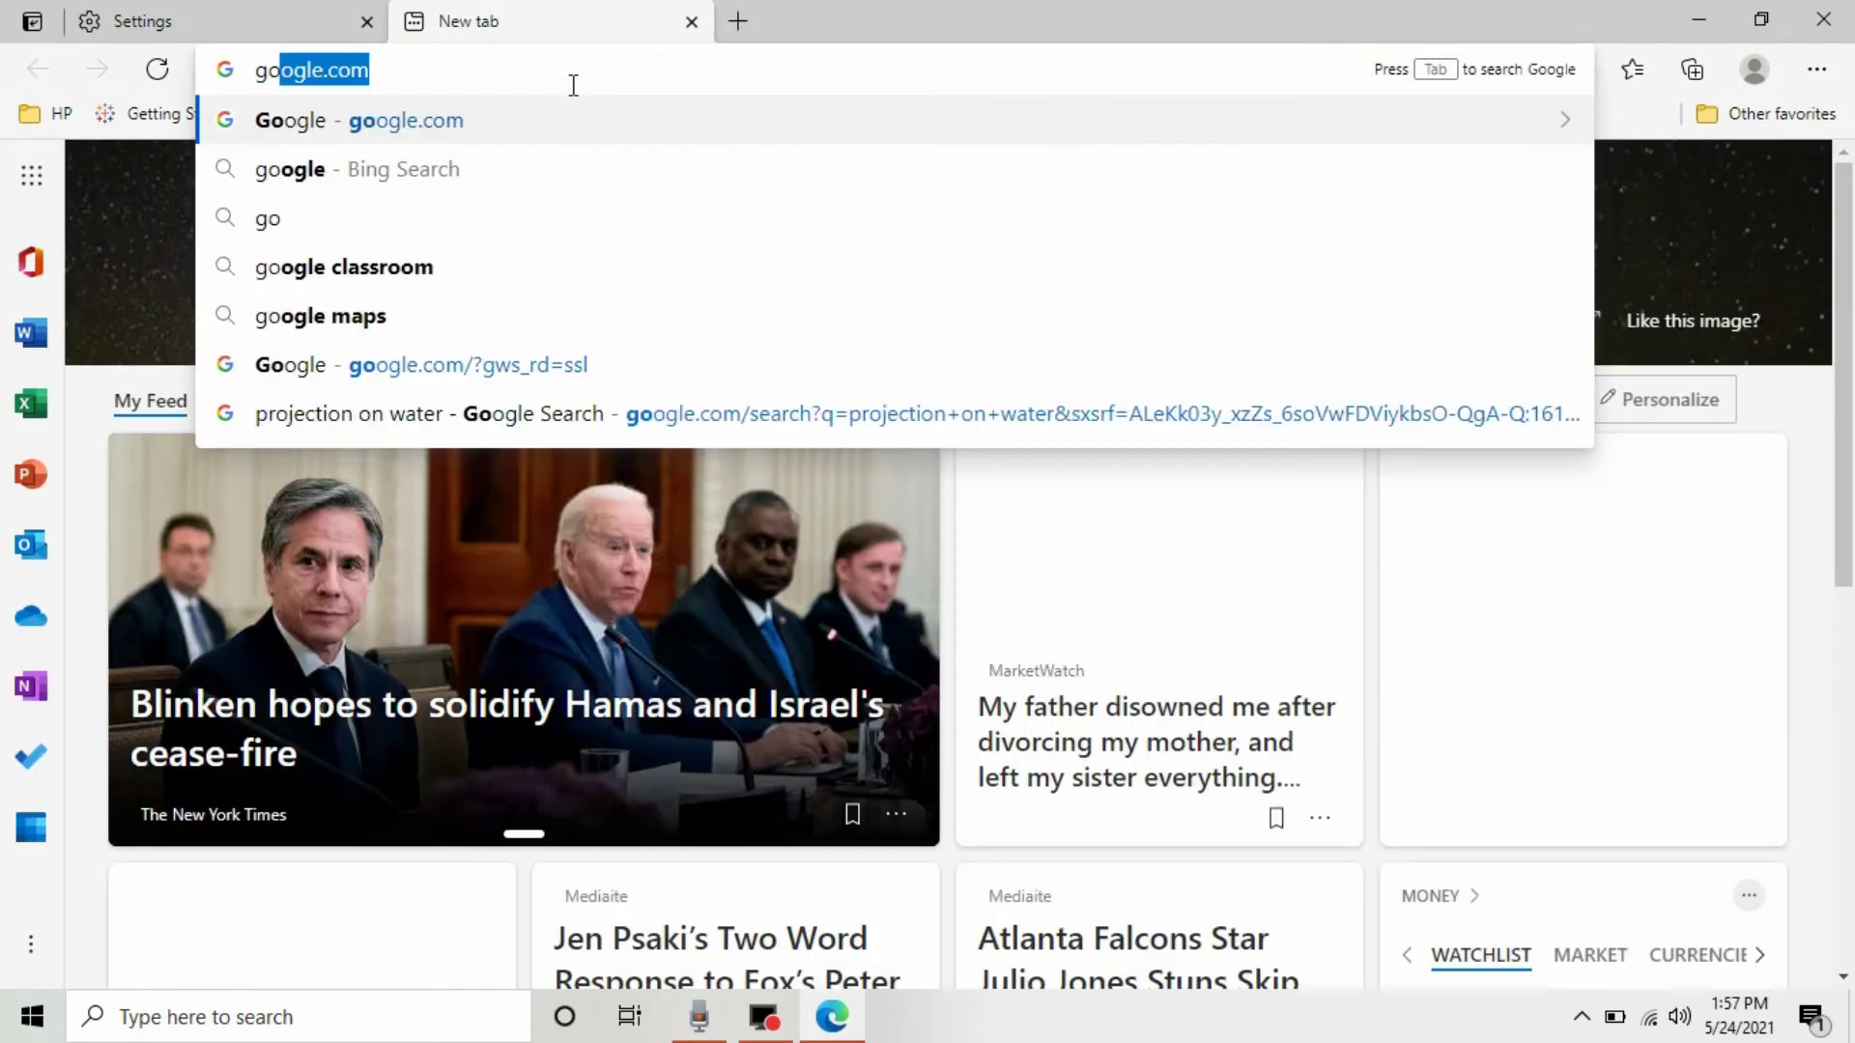
# - Open google.com, check its More tools menu for the IE mode option, and return to Settings
pyautogui.press('Return')
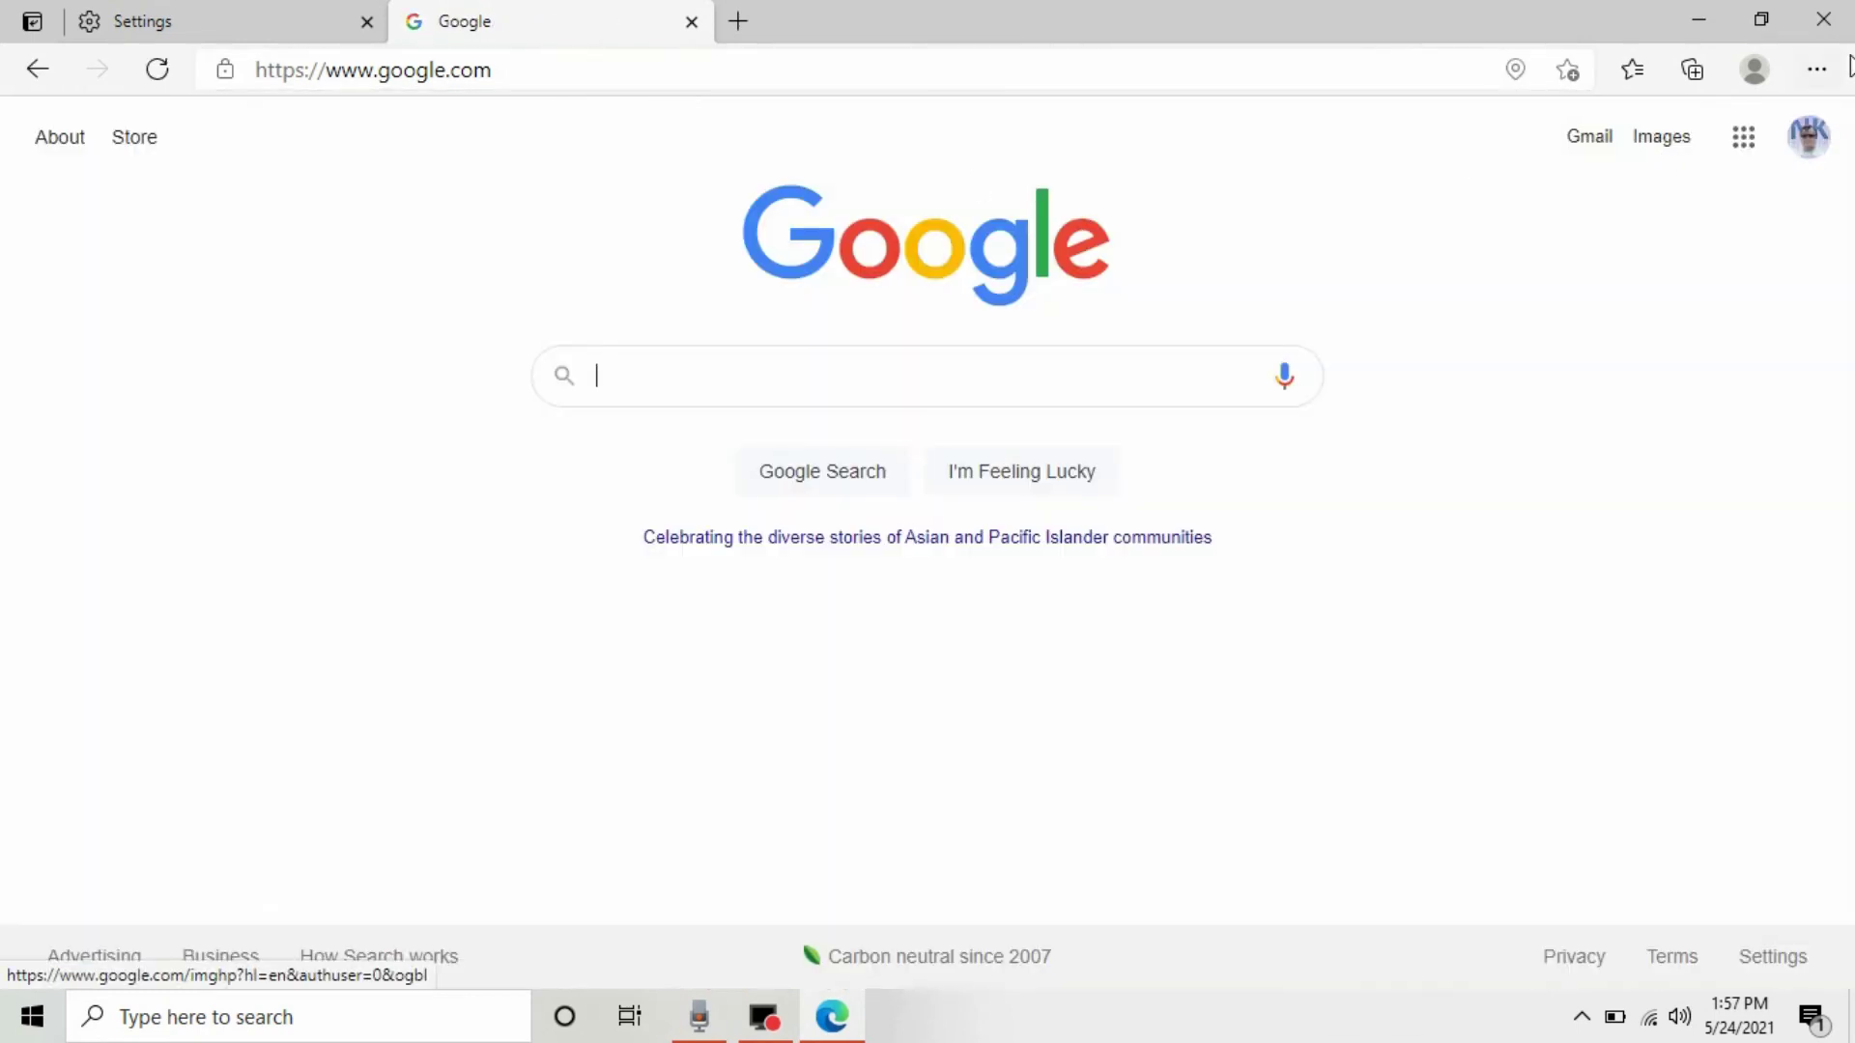
pyautogui.click(1824, 73)
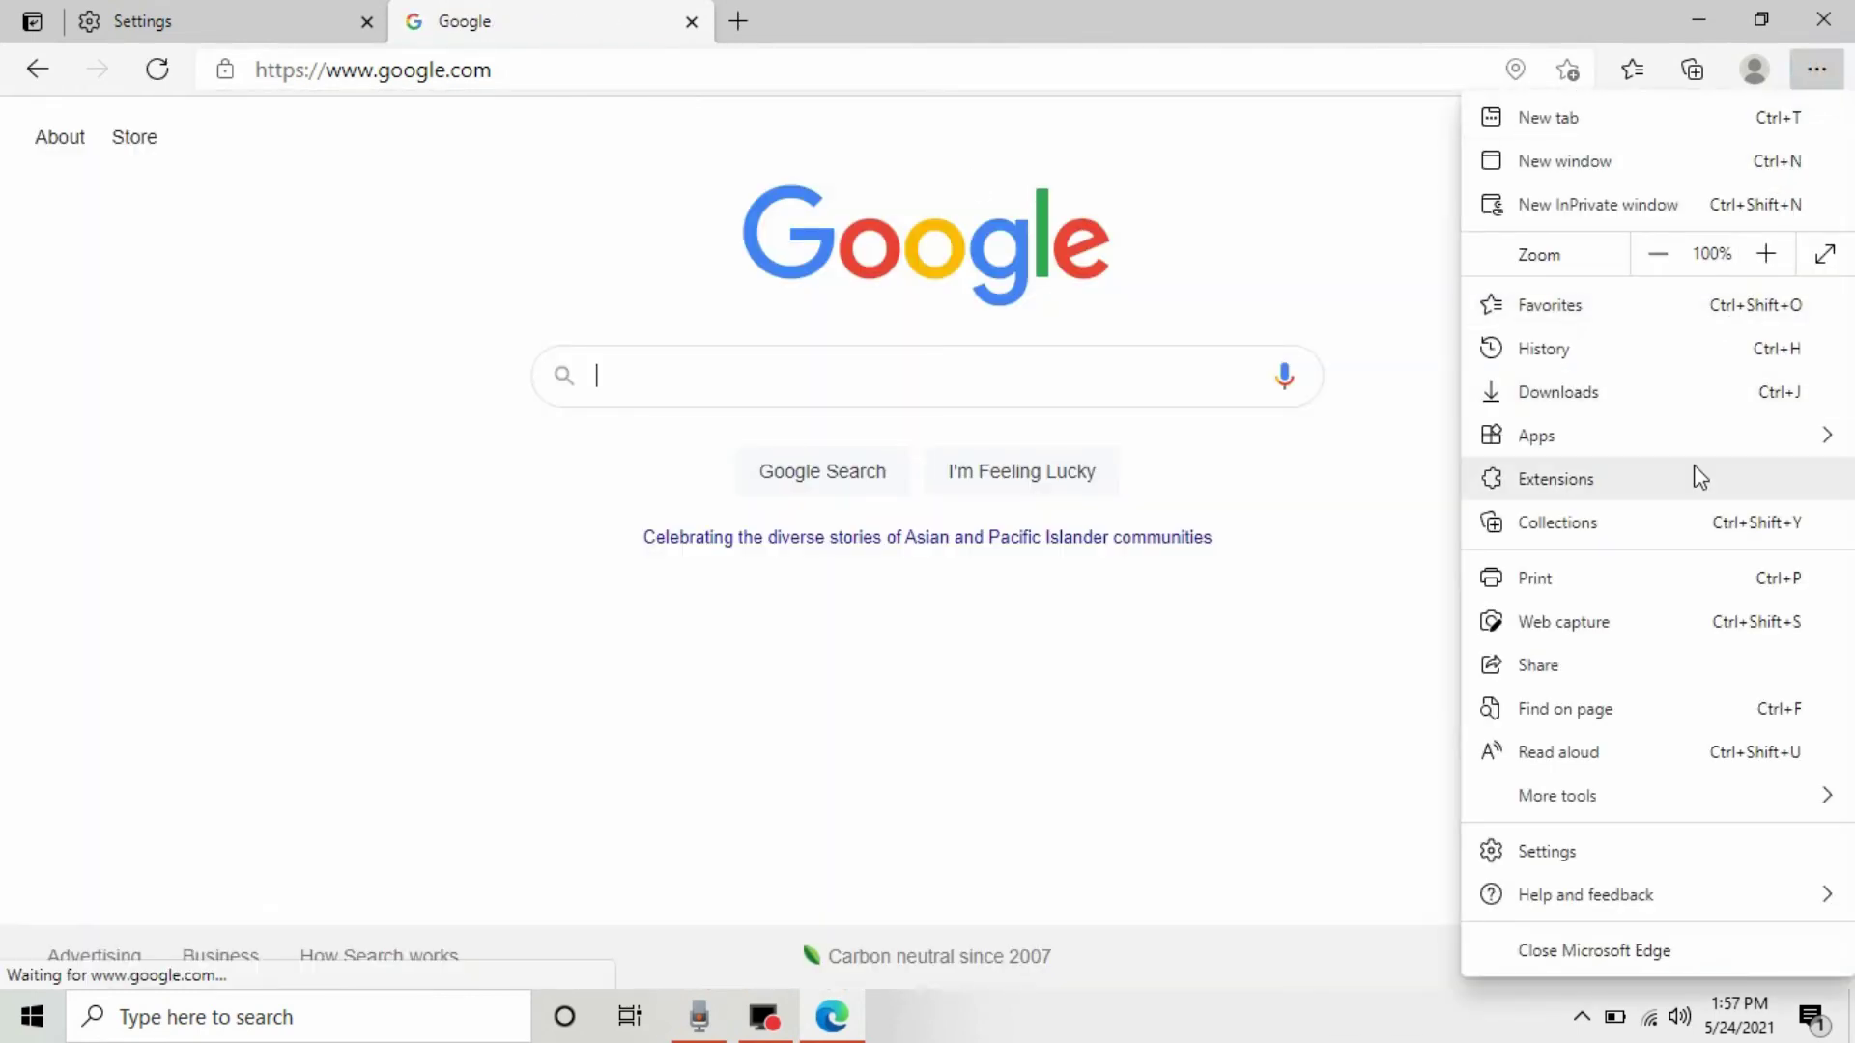
pyautogui.moveTo(1556, 796)
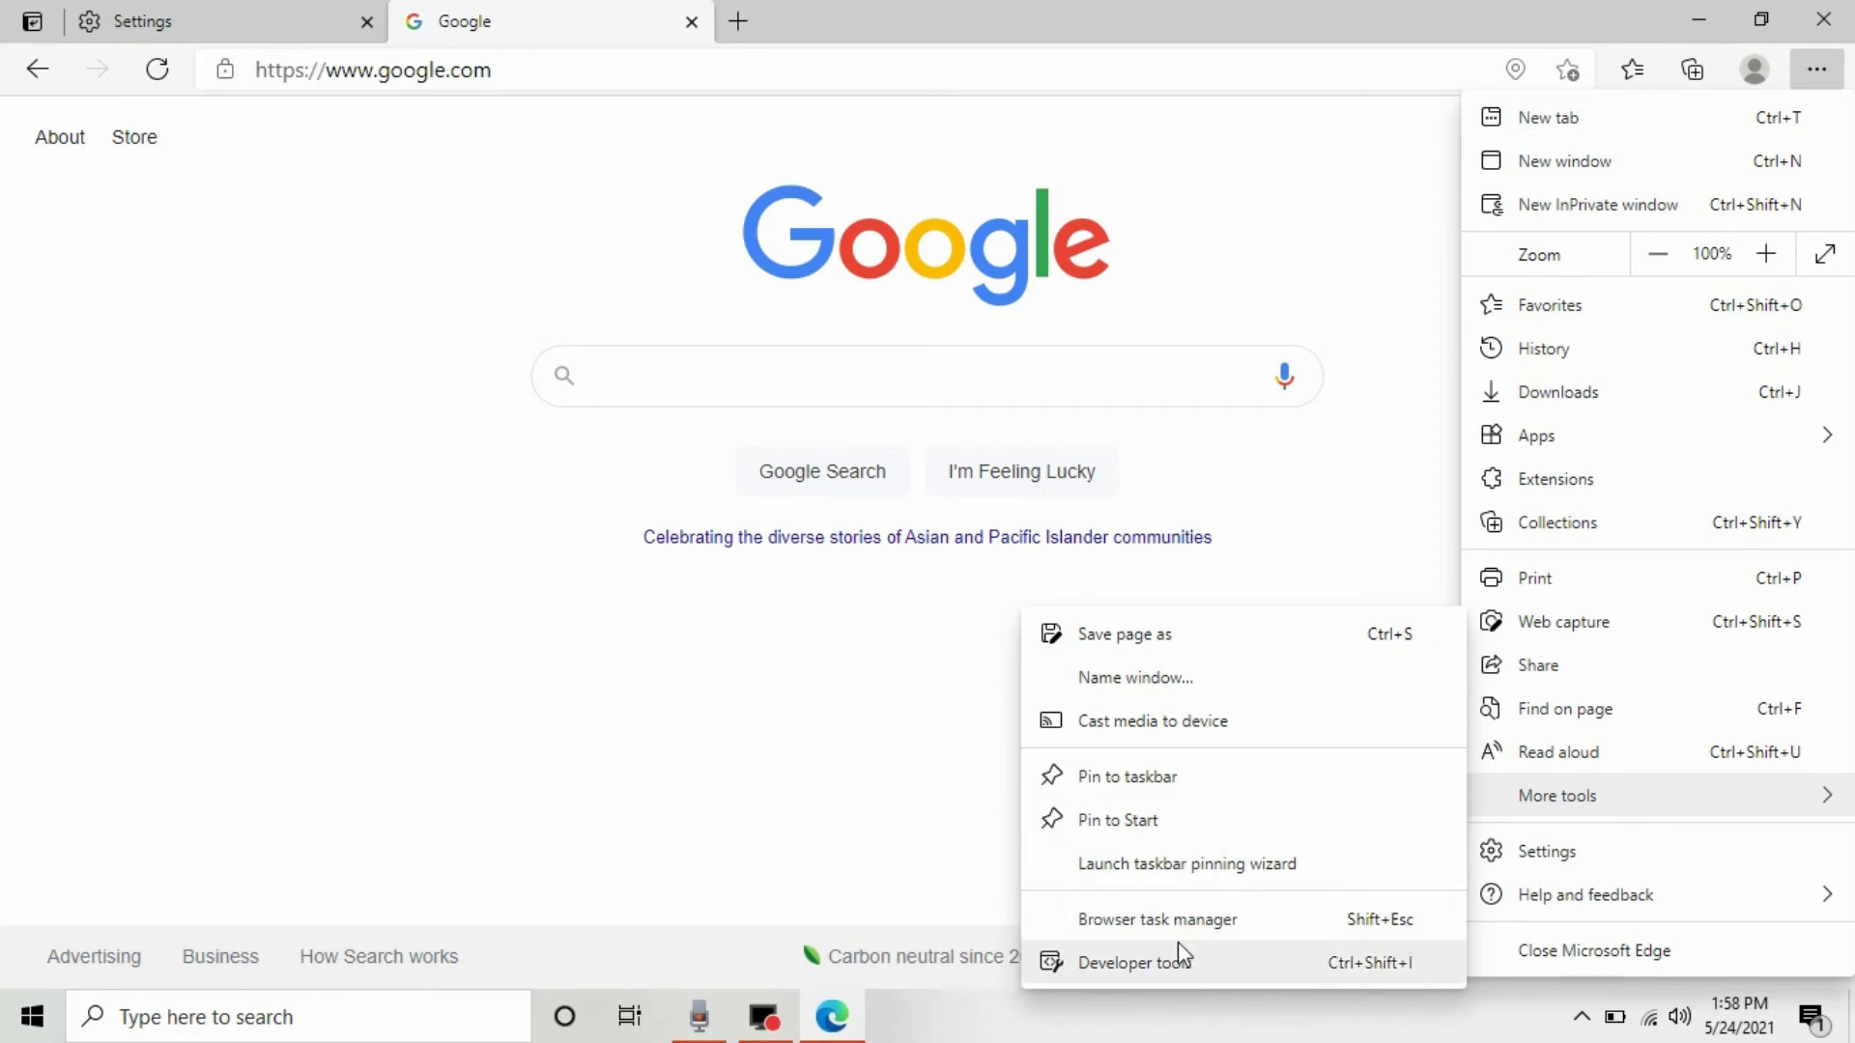
pyautogui.click(119, 32)
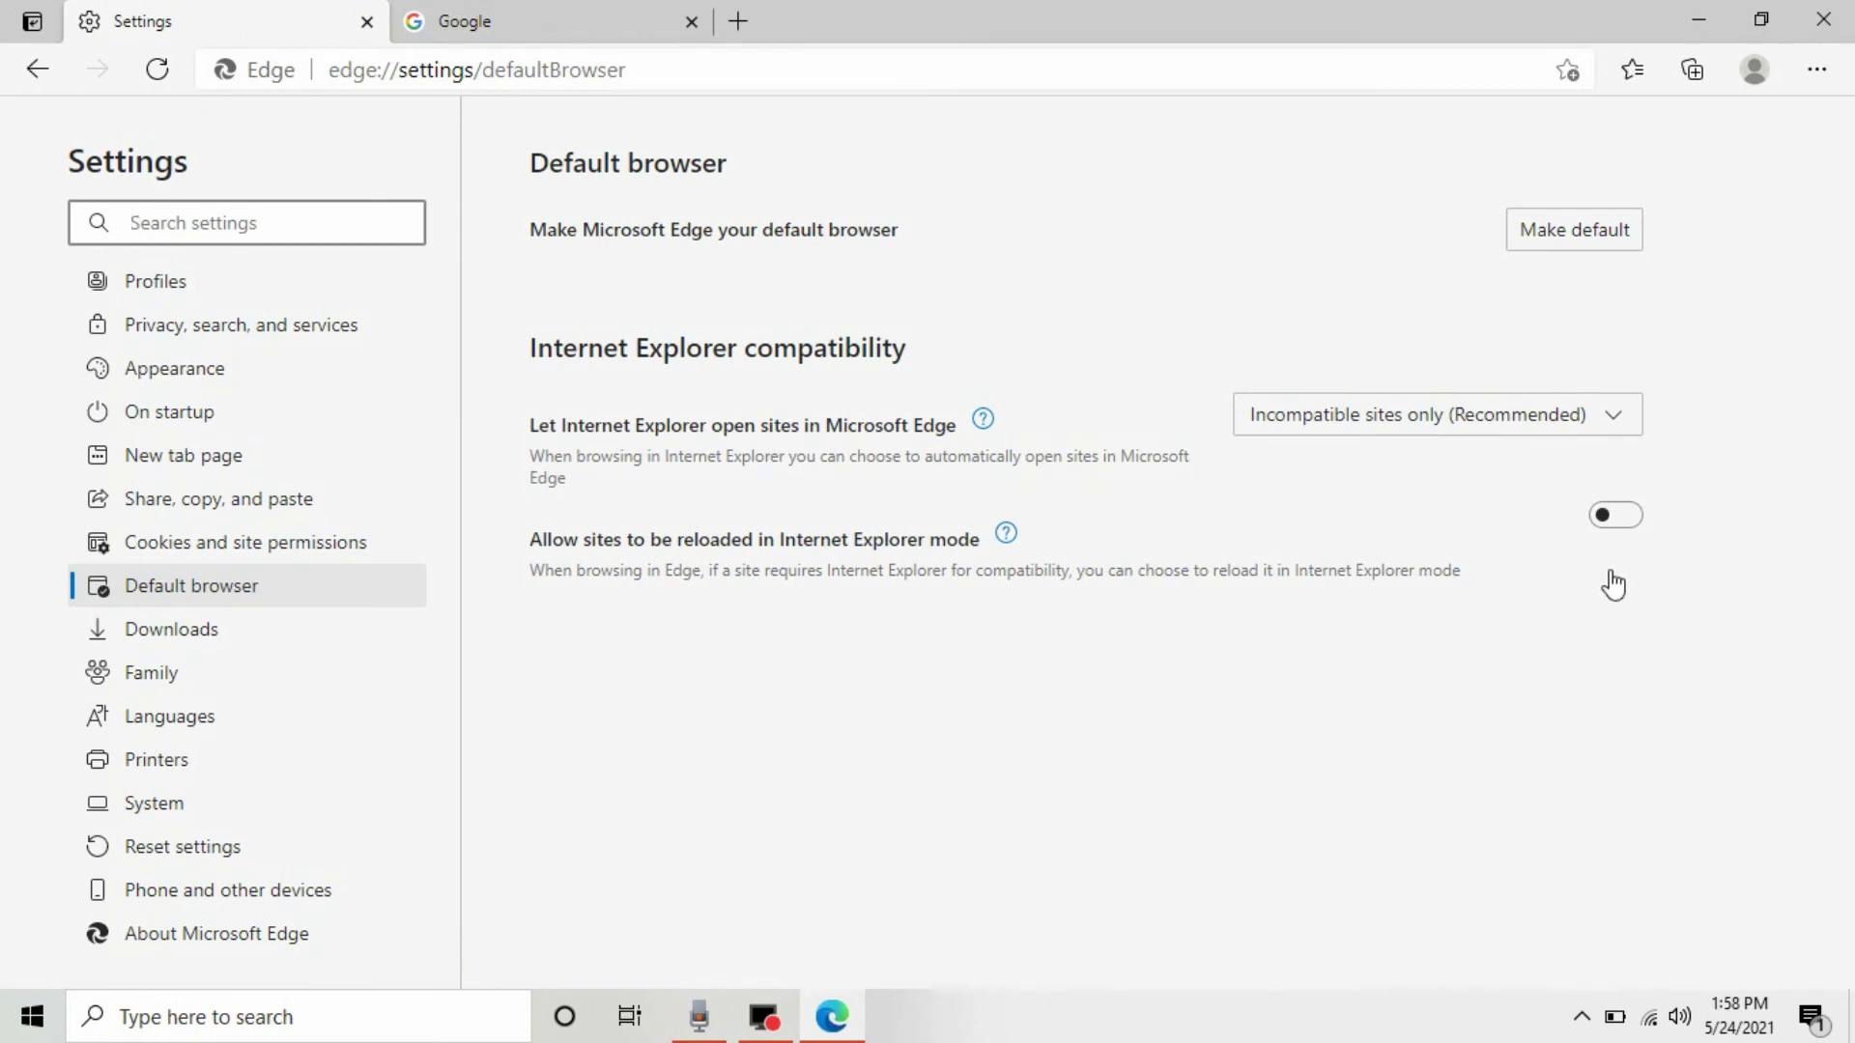
# - Turn Internet Explorer mode reloading back on, restart Edge, and reload the Google tab in IE mode
pyautogui.click(1624, 526)
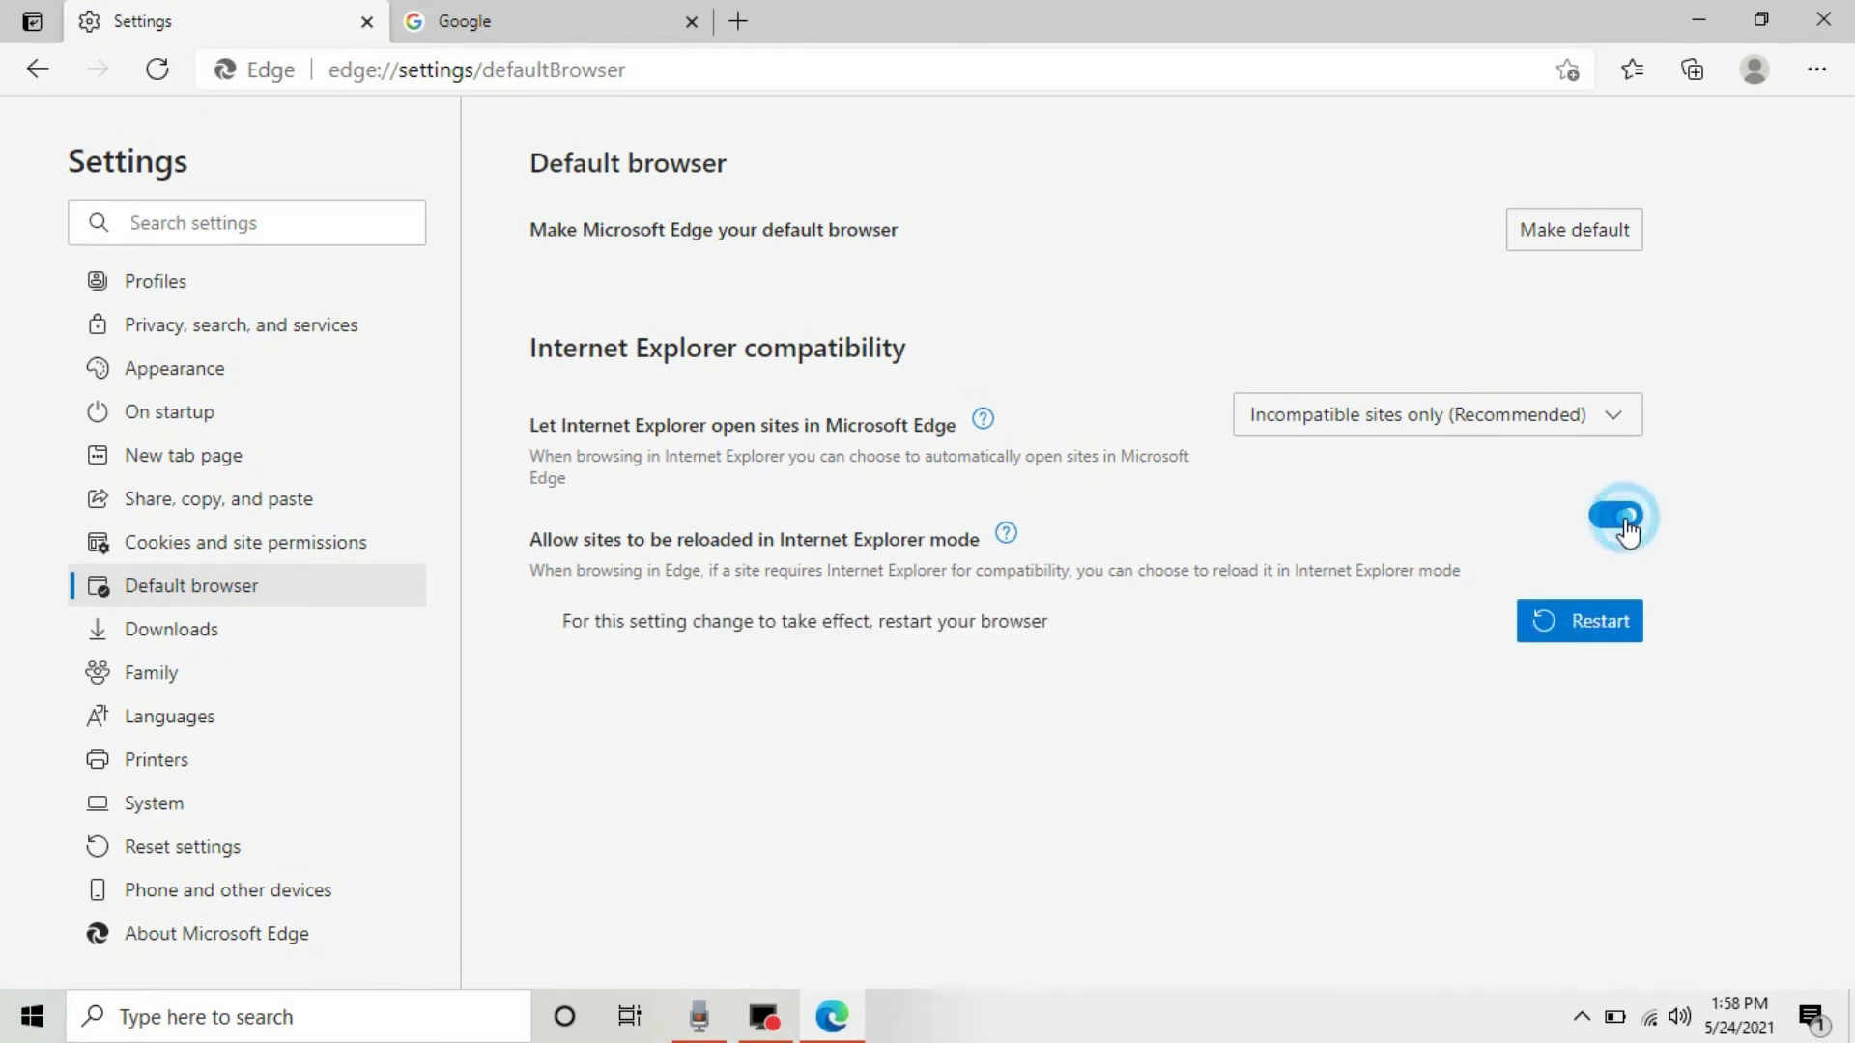
pyautogui.click(1598, 619)
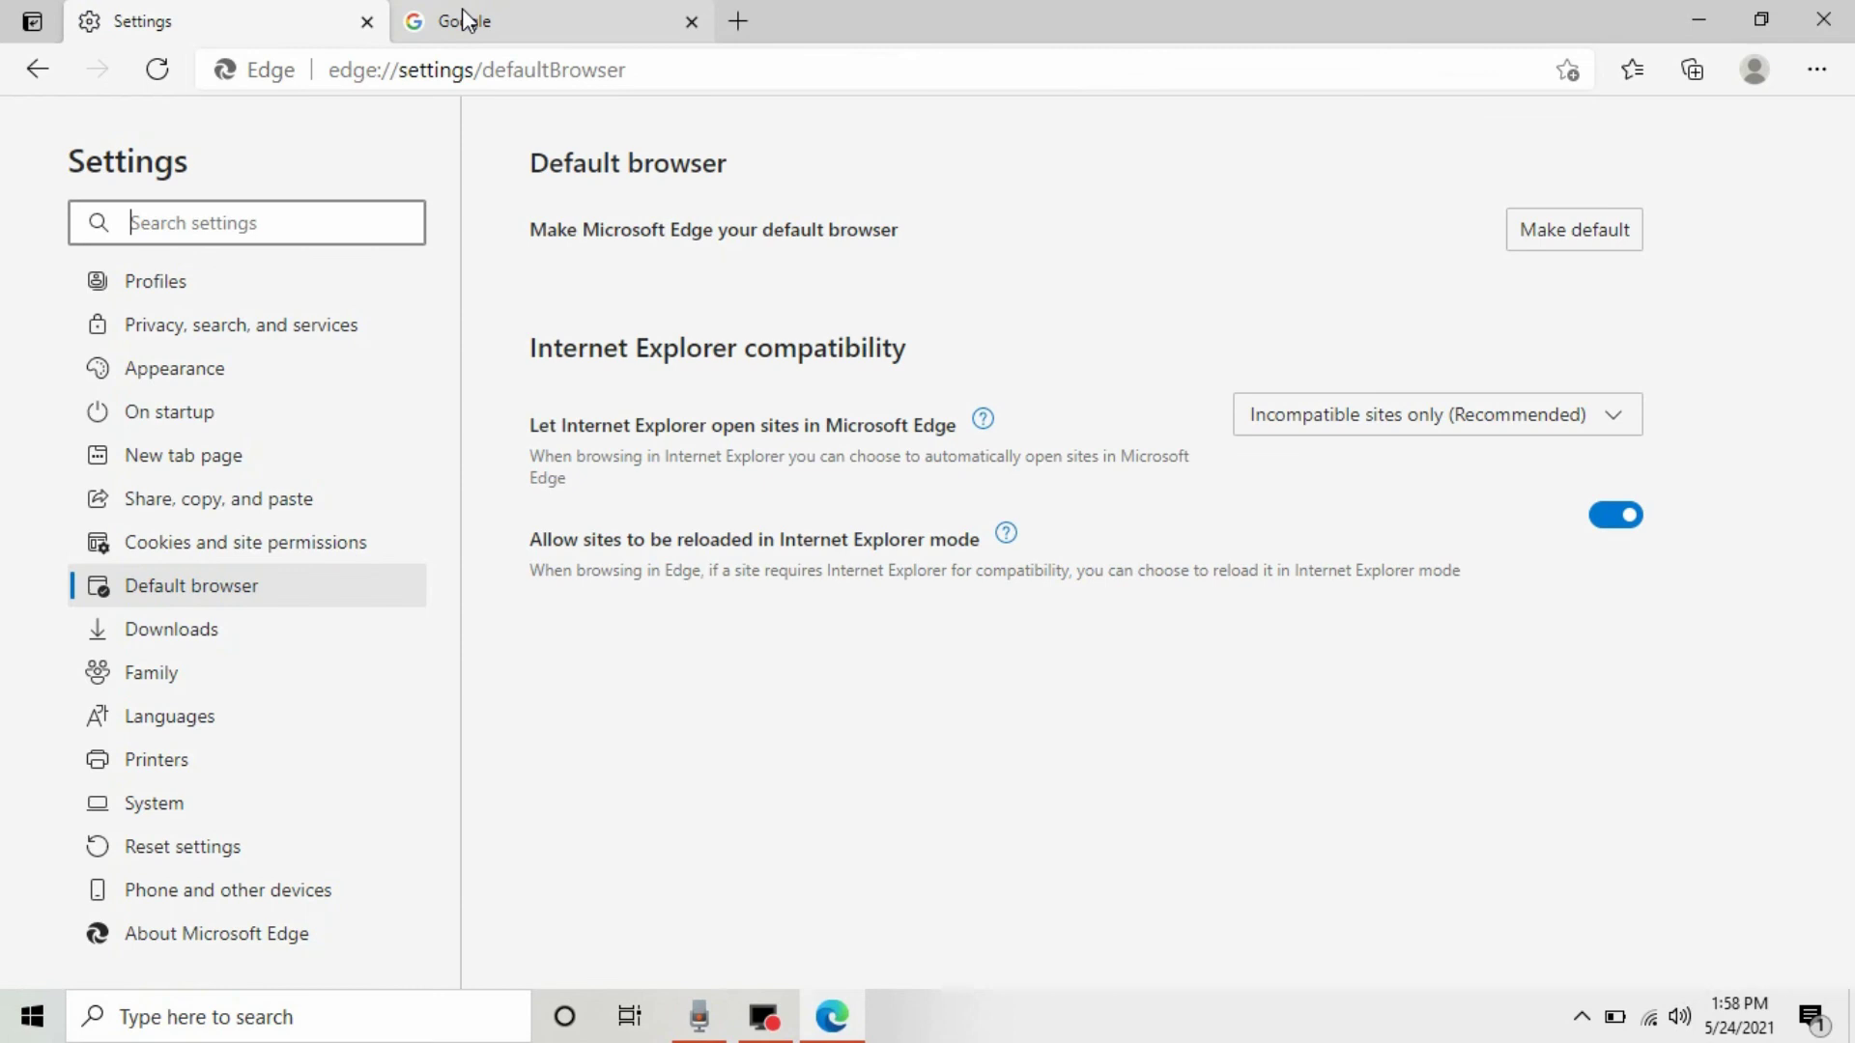
pyautogui.click(469, 15)
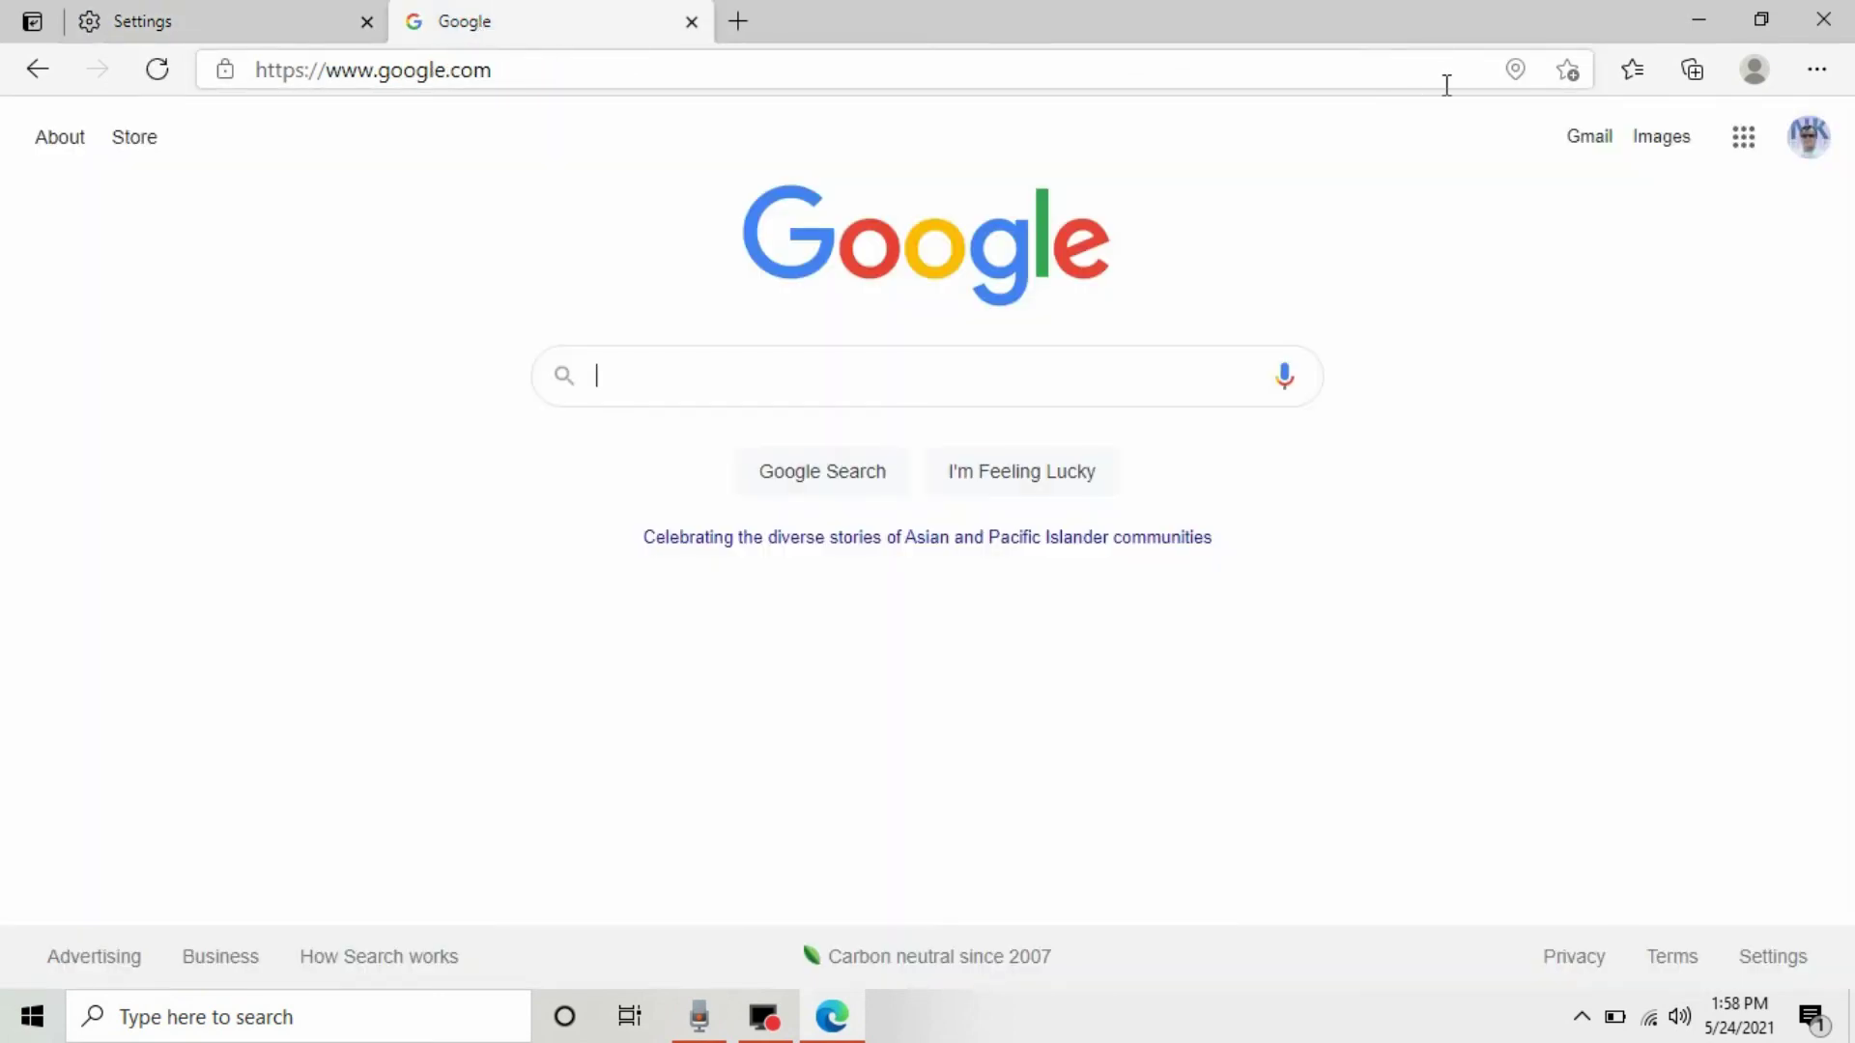
pyautogui.click(1817, 73)
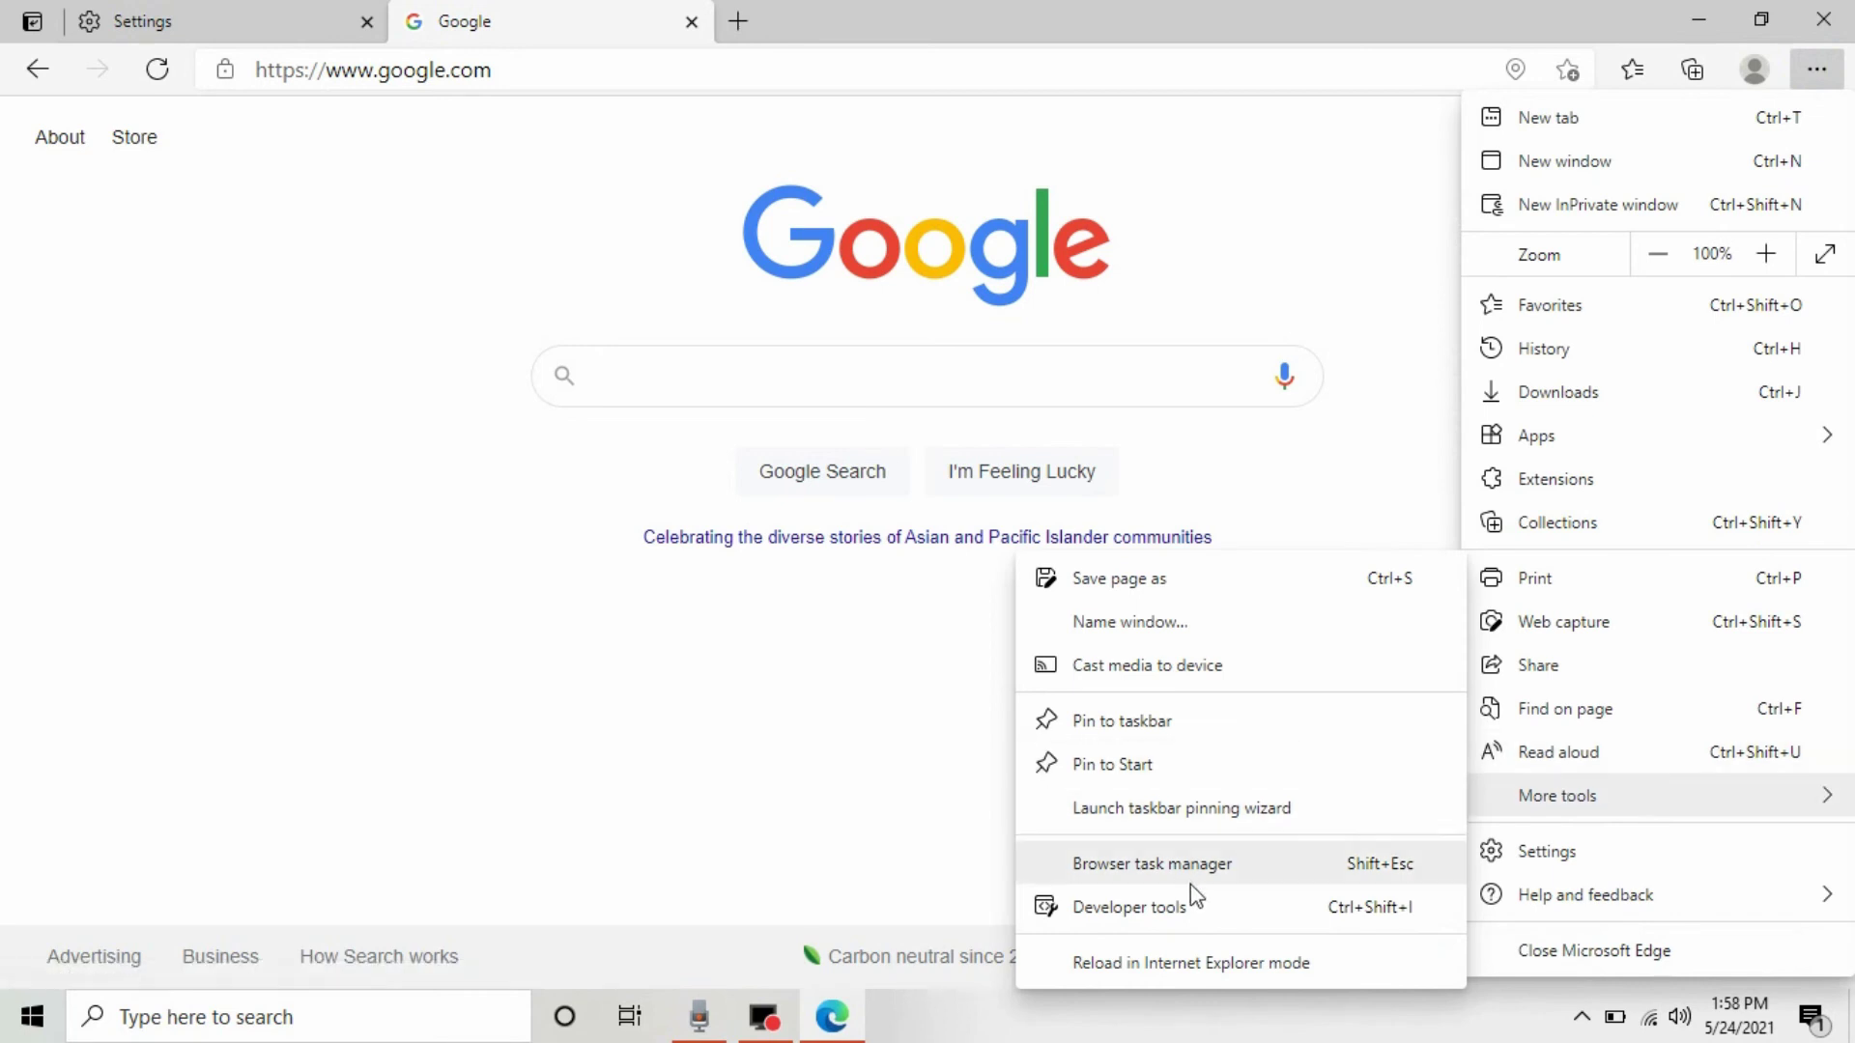
pyautogui.click(1161, 963)
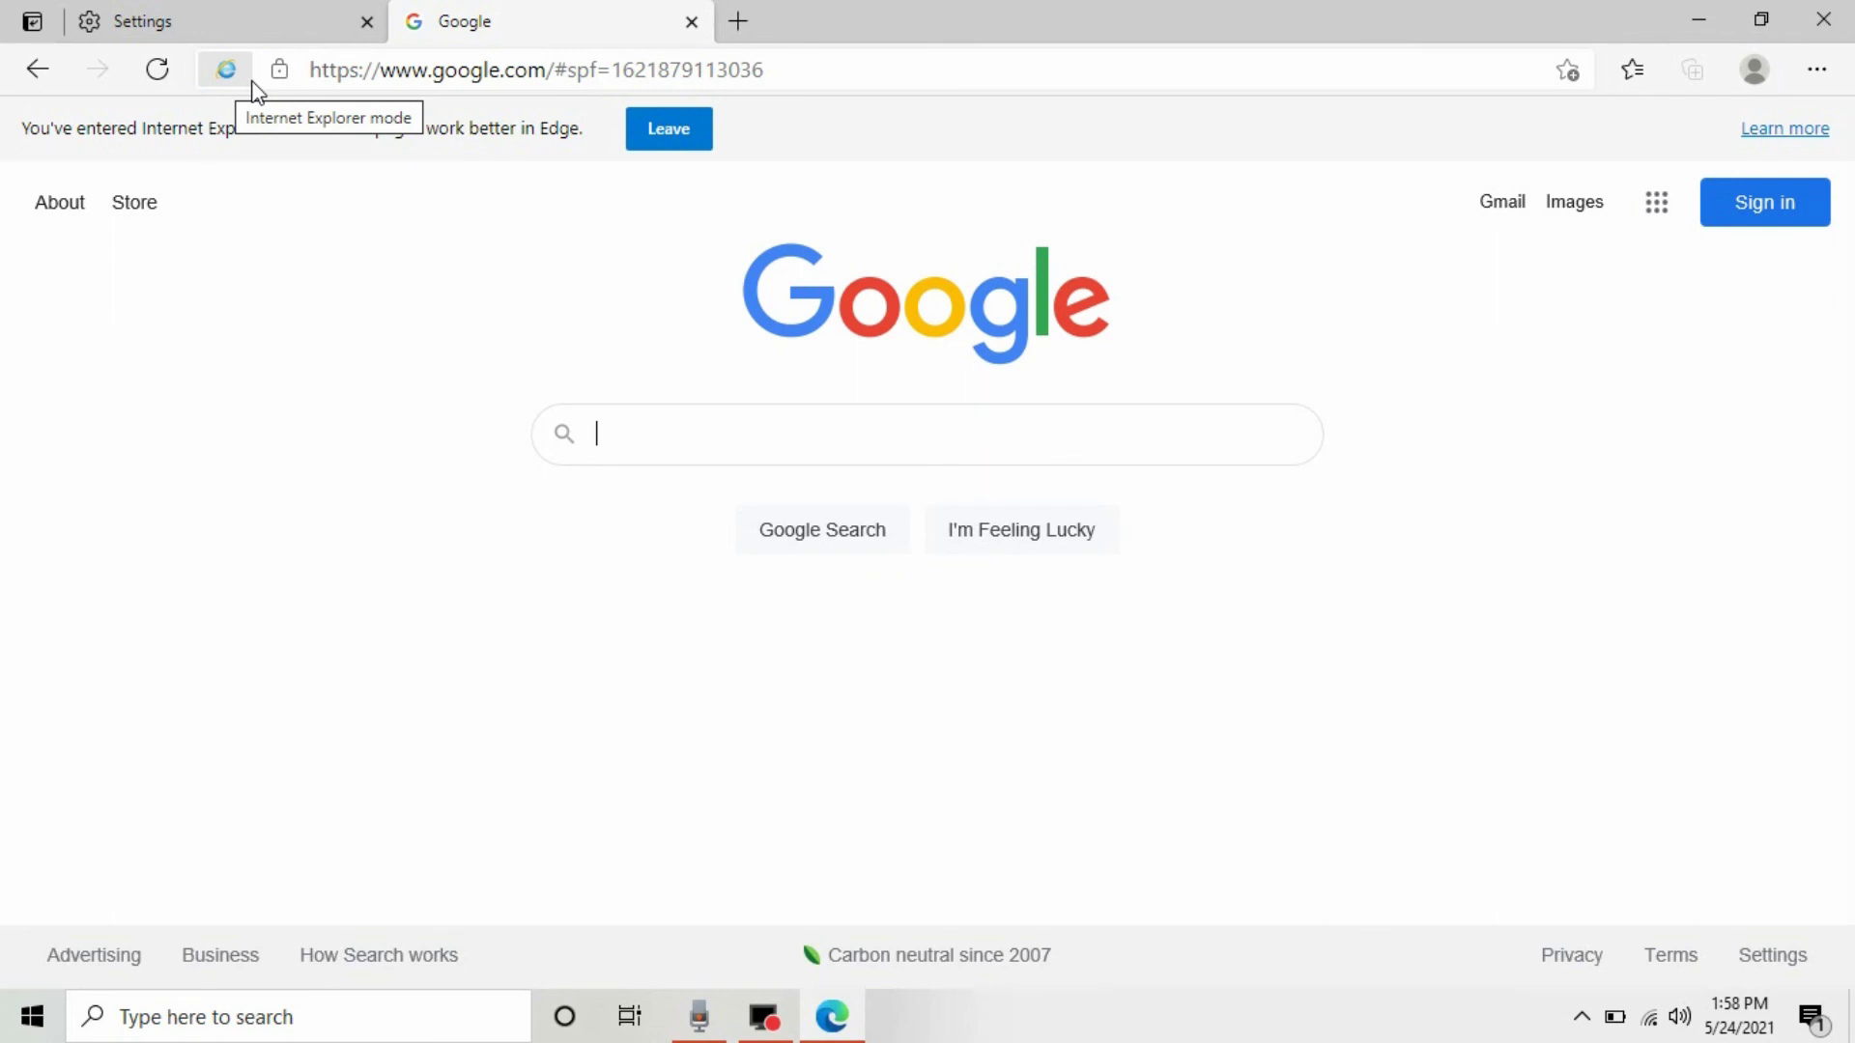
# - Minimise the Edge window to show the desktop, then clear the desktop selection
pyautogui.click(1696, 12)
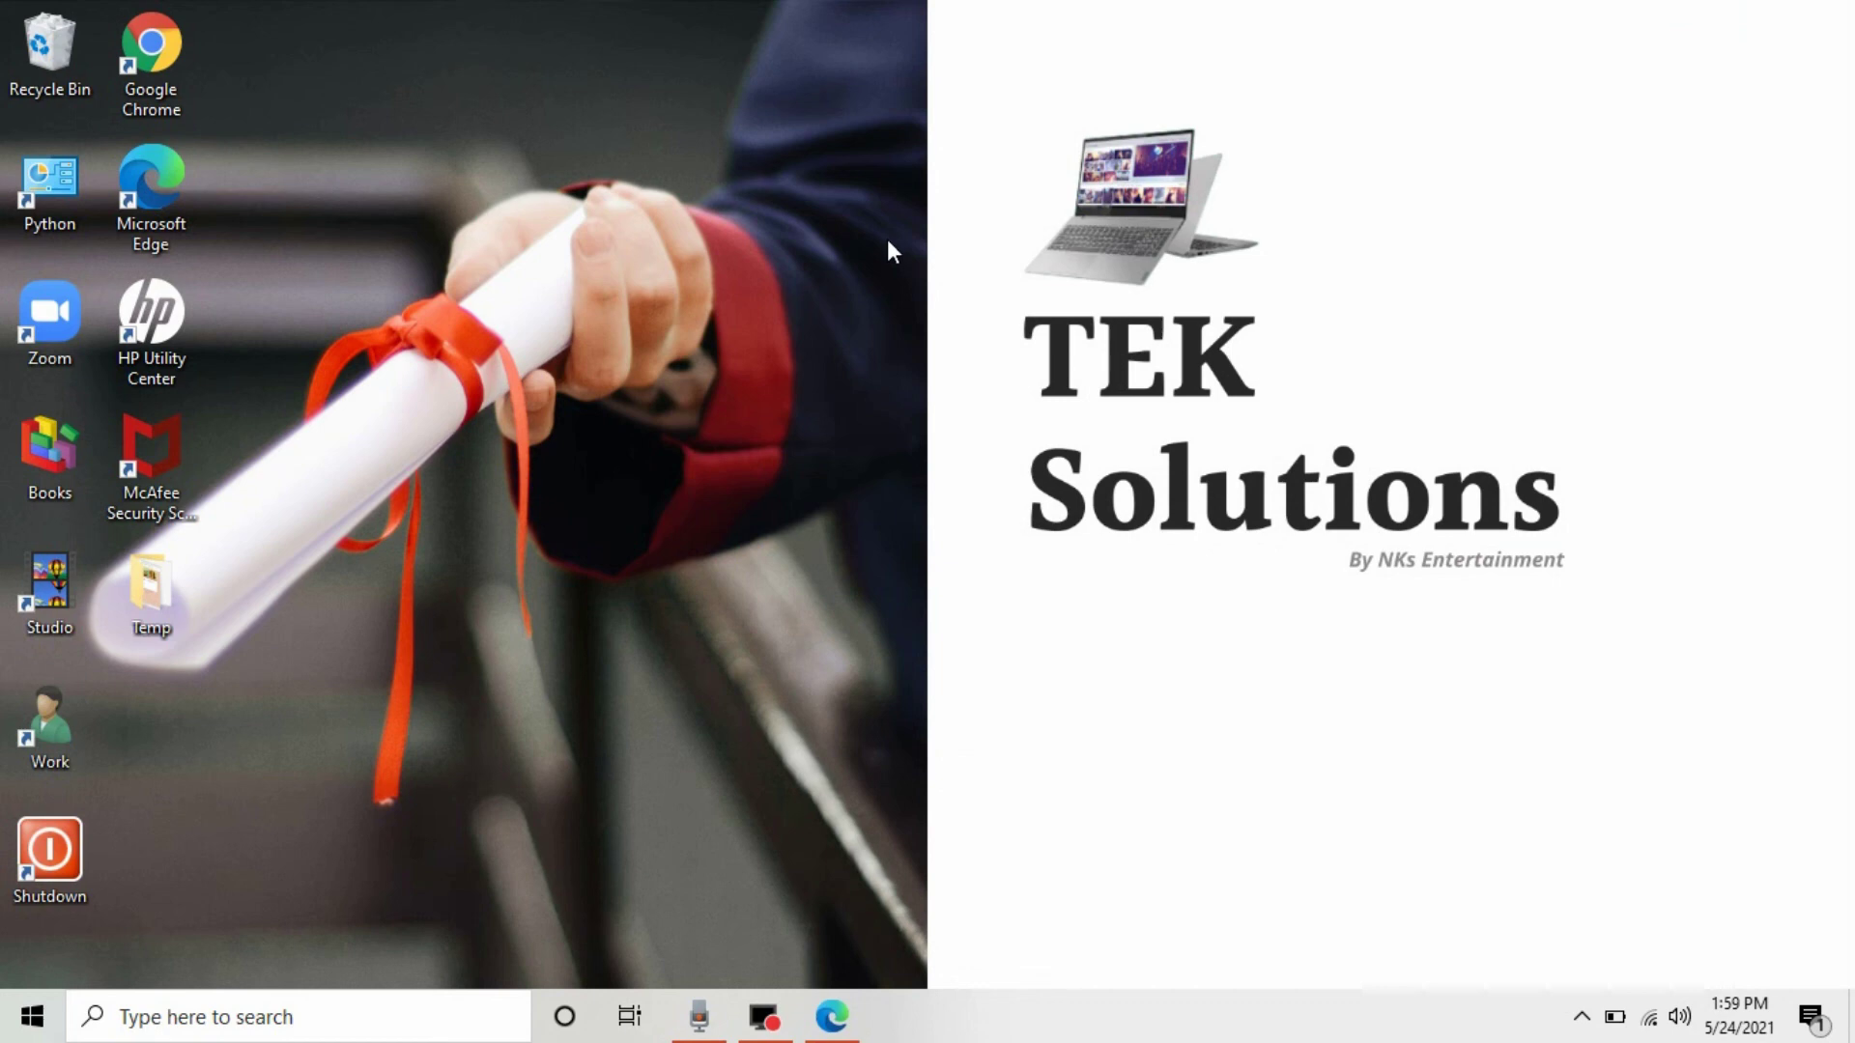
pyautogui.press('m')
pyautogui.click(1000, 146)
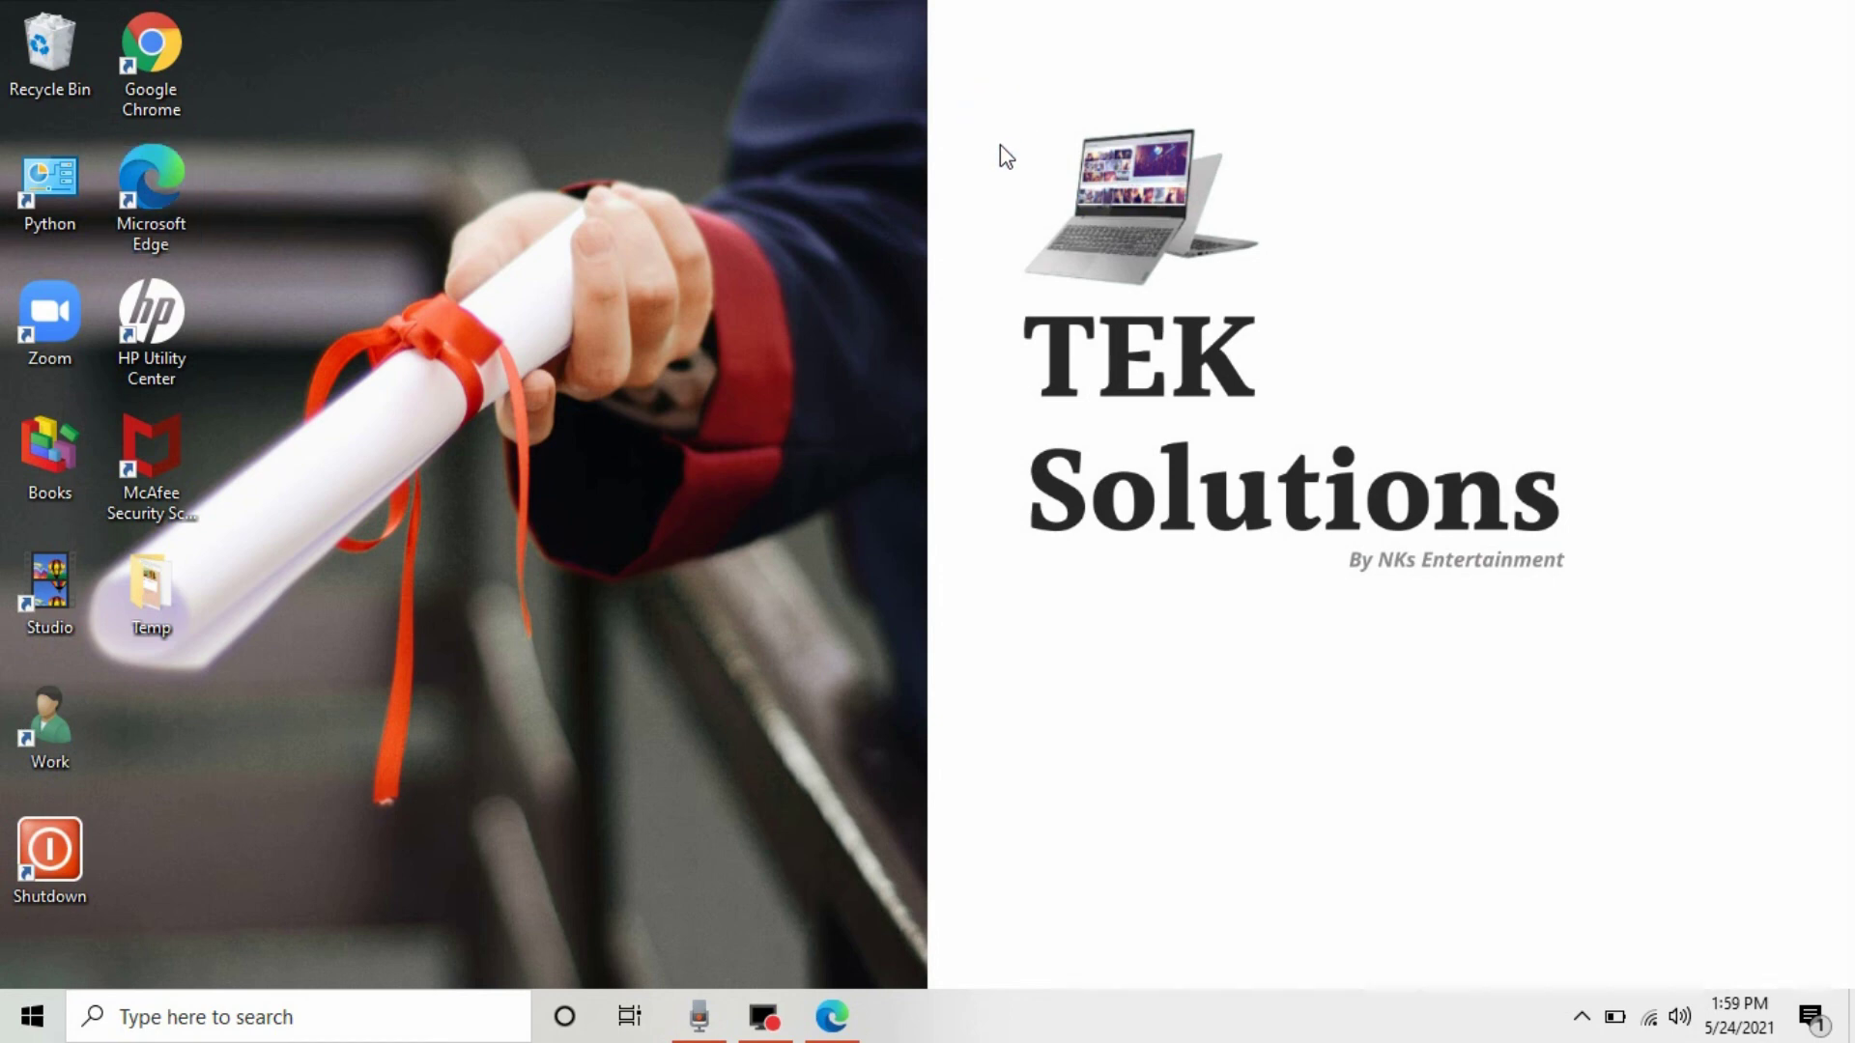